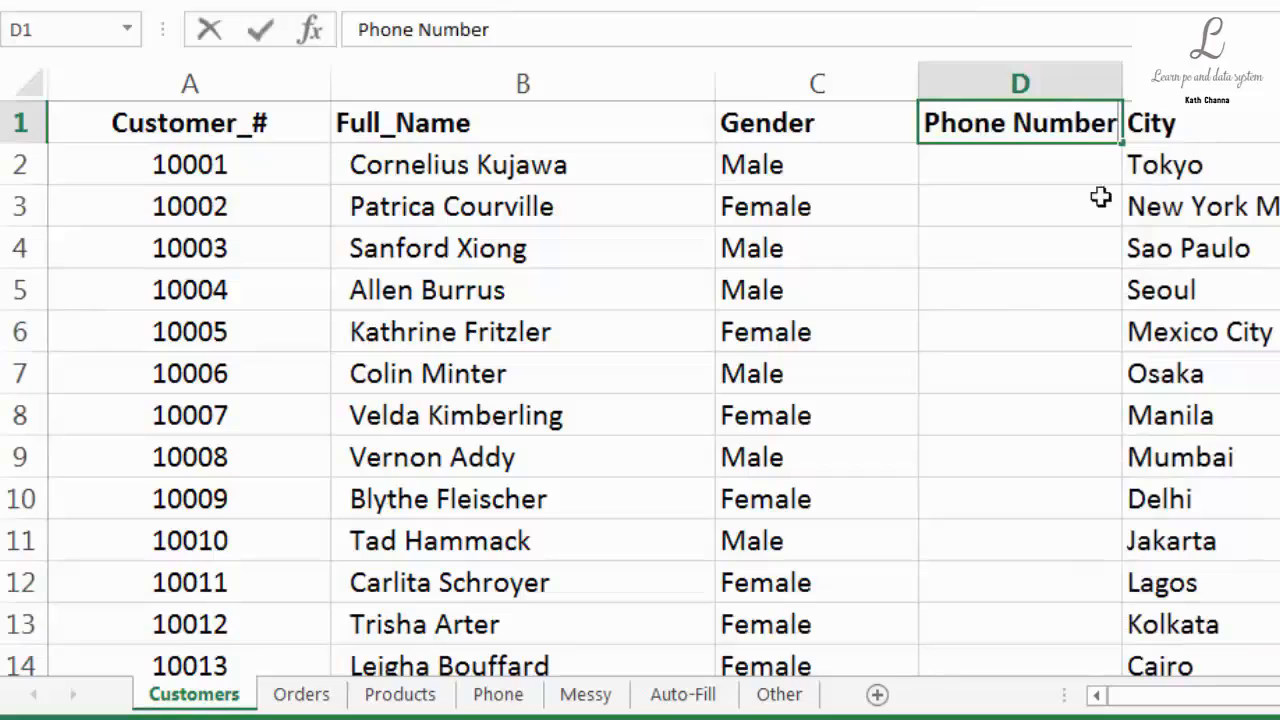
Confirm the Phone Number header in D1 and widen column D to fit it
{"action": "left_click", "coordinate": [1100, 200]}
{"action": "left_click_drag", "start_coordinate": [1122, 80], "coordinate": [1148, 75]}
Start a VLOOKUP formula in D2 with A2 as the lookup value and the Phone sheet's columns A:B as the table array
{"action": "left_click", "coordinate": [1006, 168]}
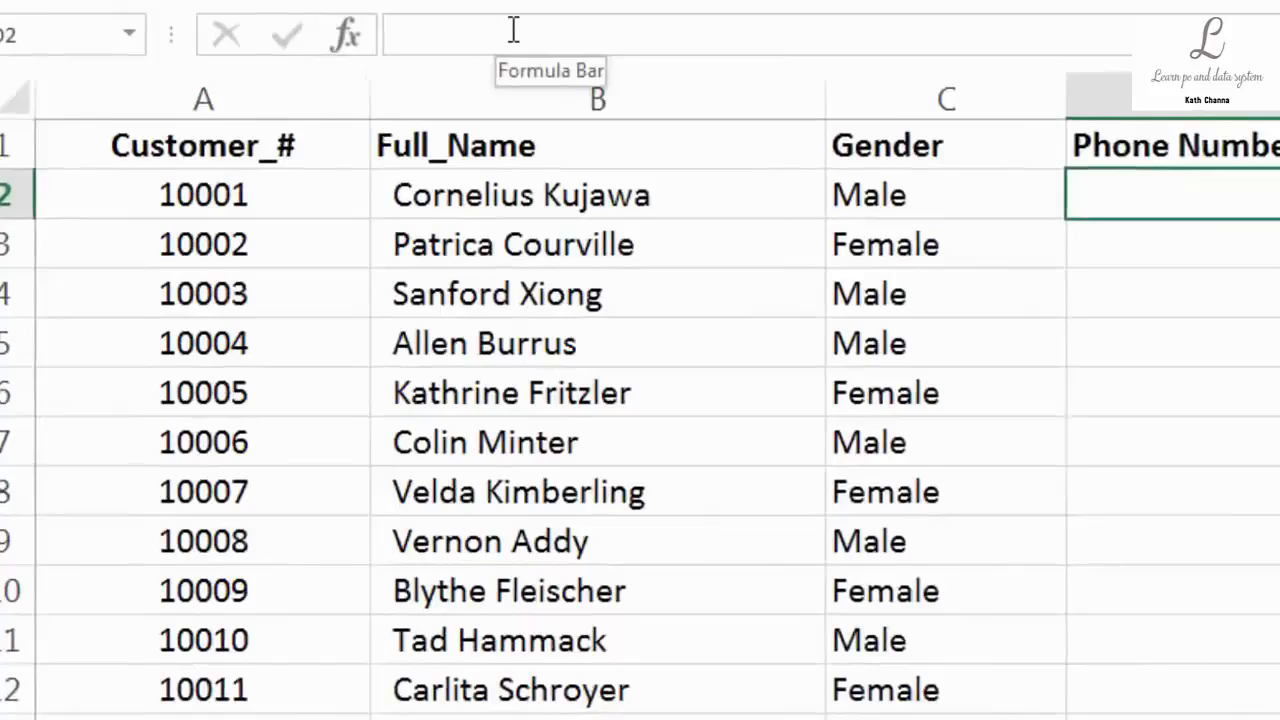
{"action": "left_click", "coordinate": [452, 26]}
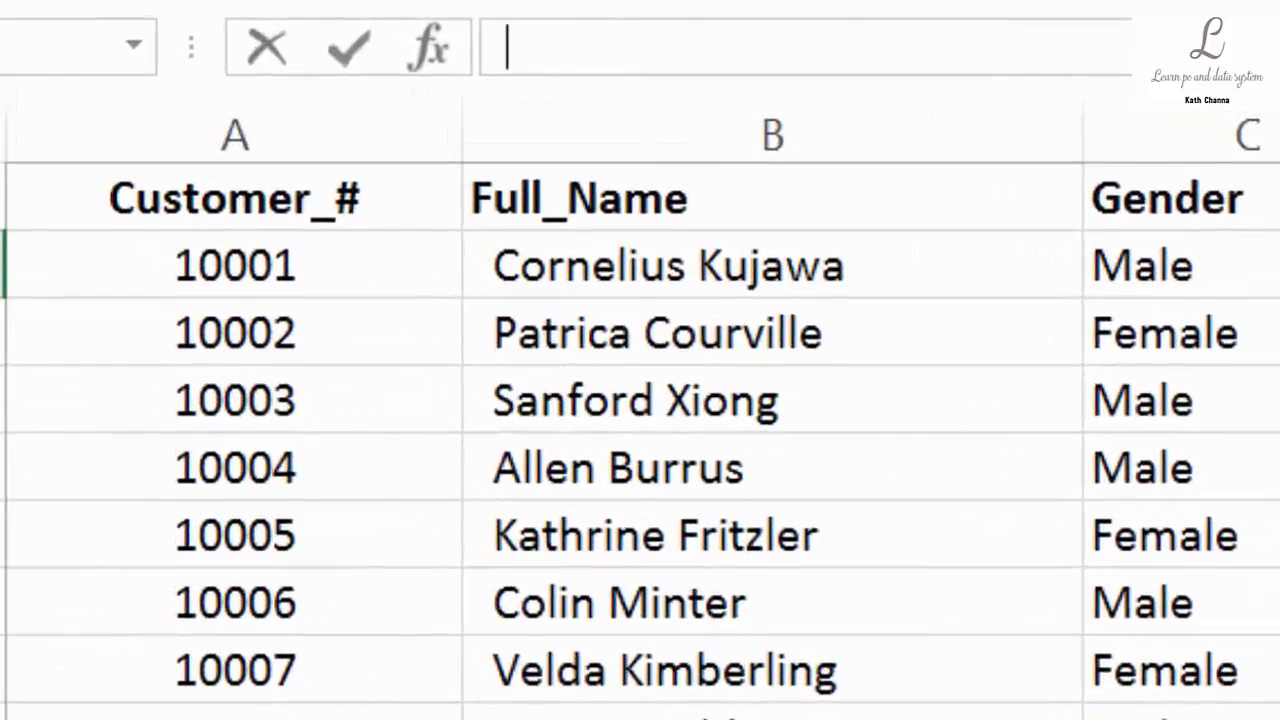
{"action": "type", "text": "=vlookup"}
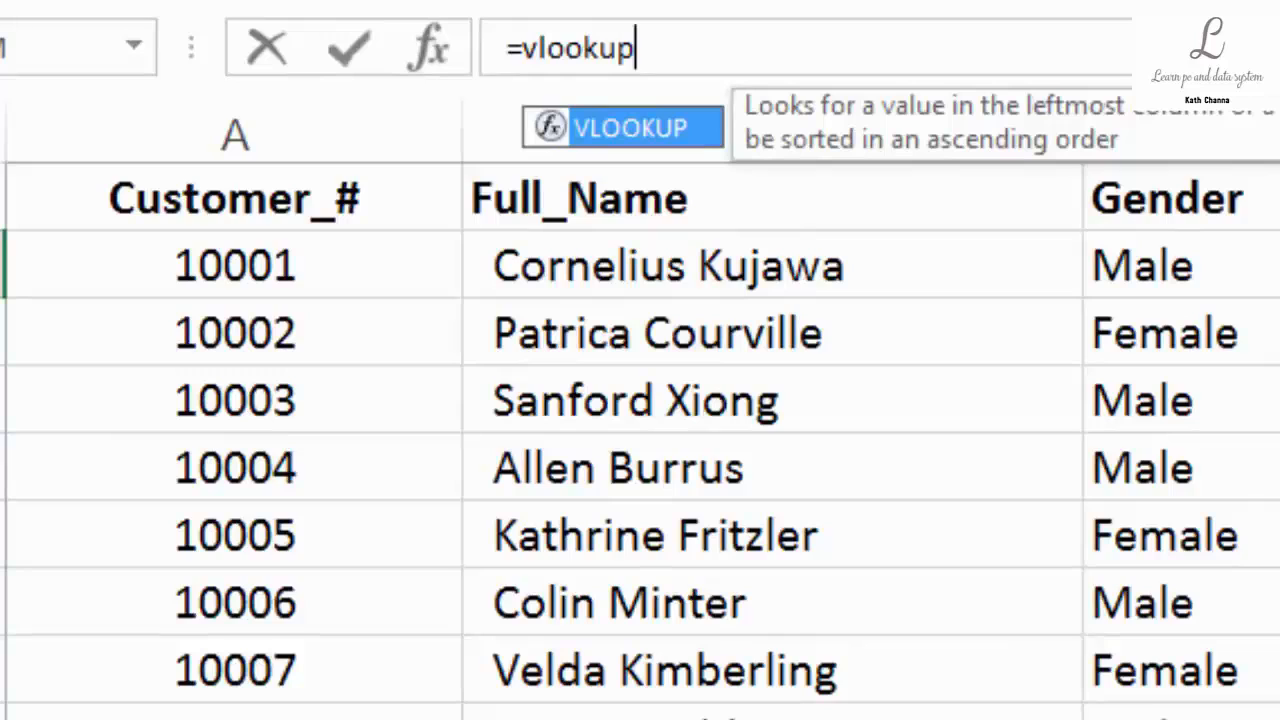
{"action": "type", "text": "("}
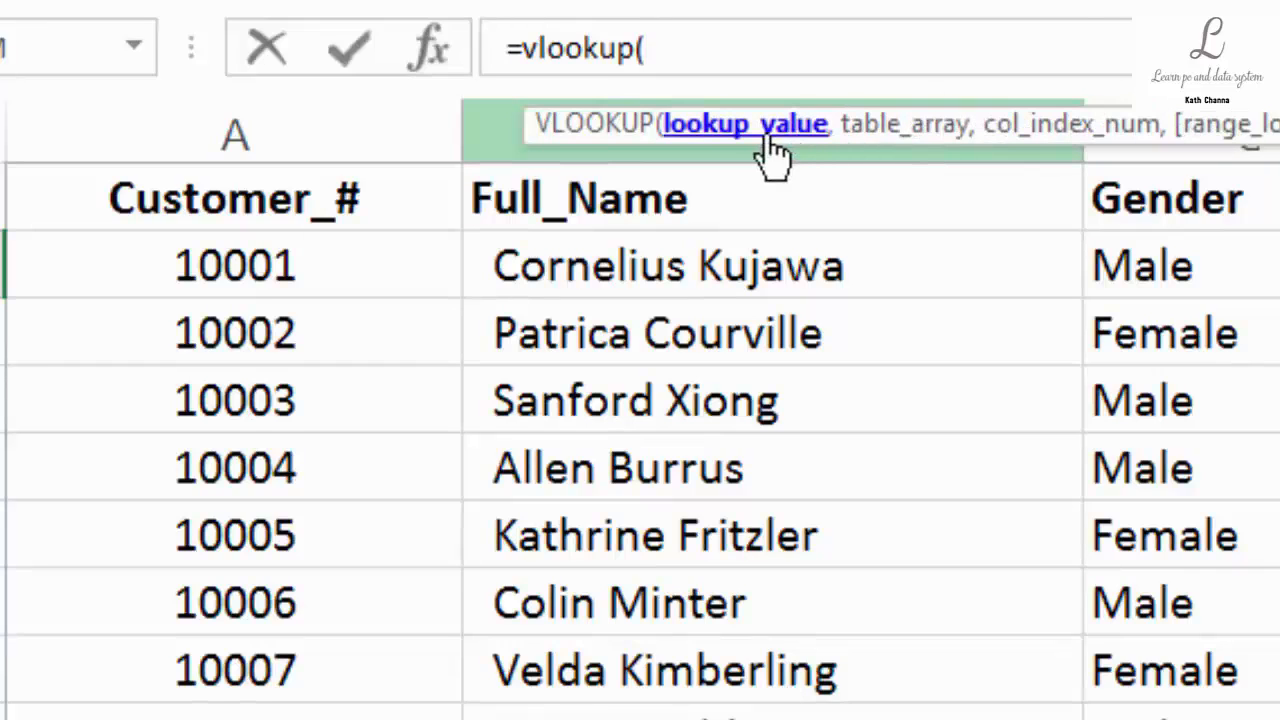
{"action": "left_click", "coordinate": [272, 271]}
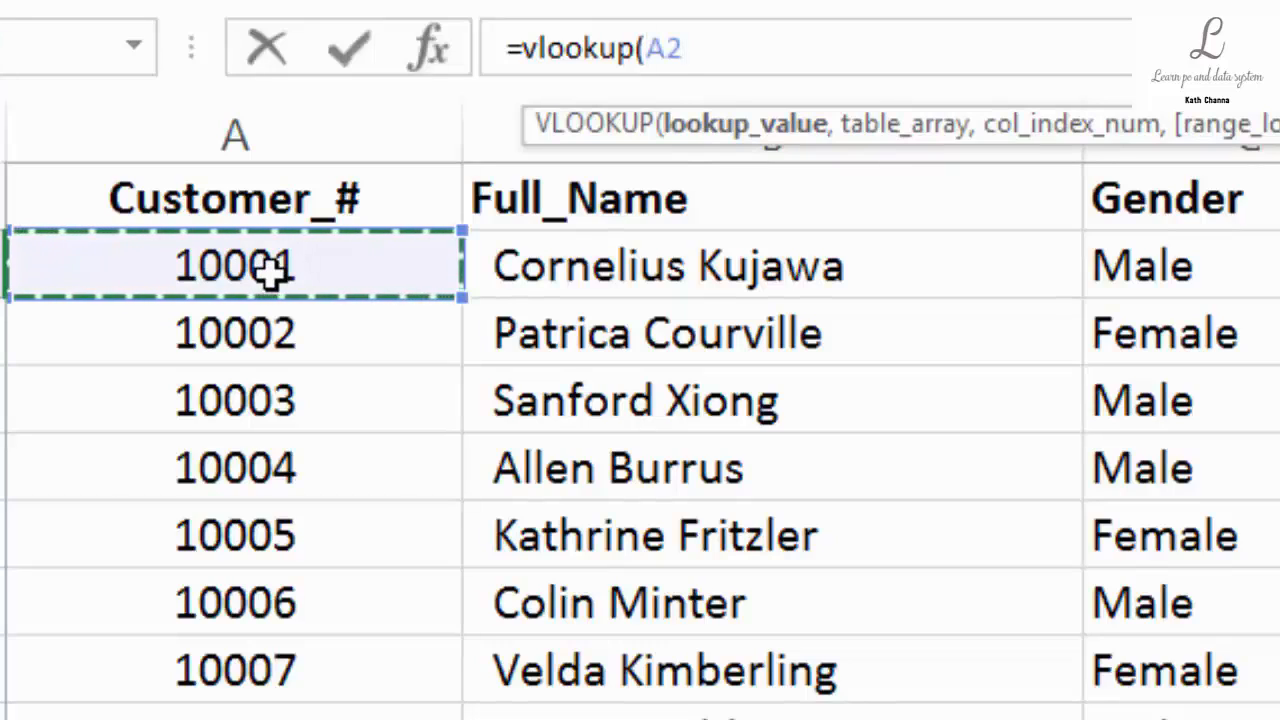
{"action": "type", "text": ",Phone!"}
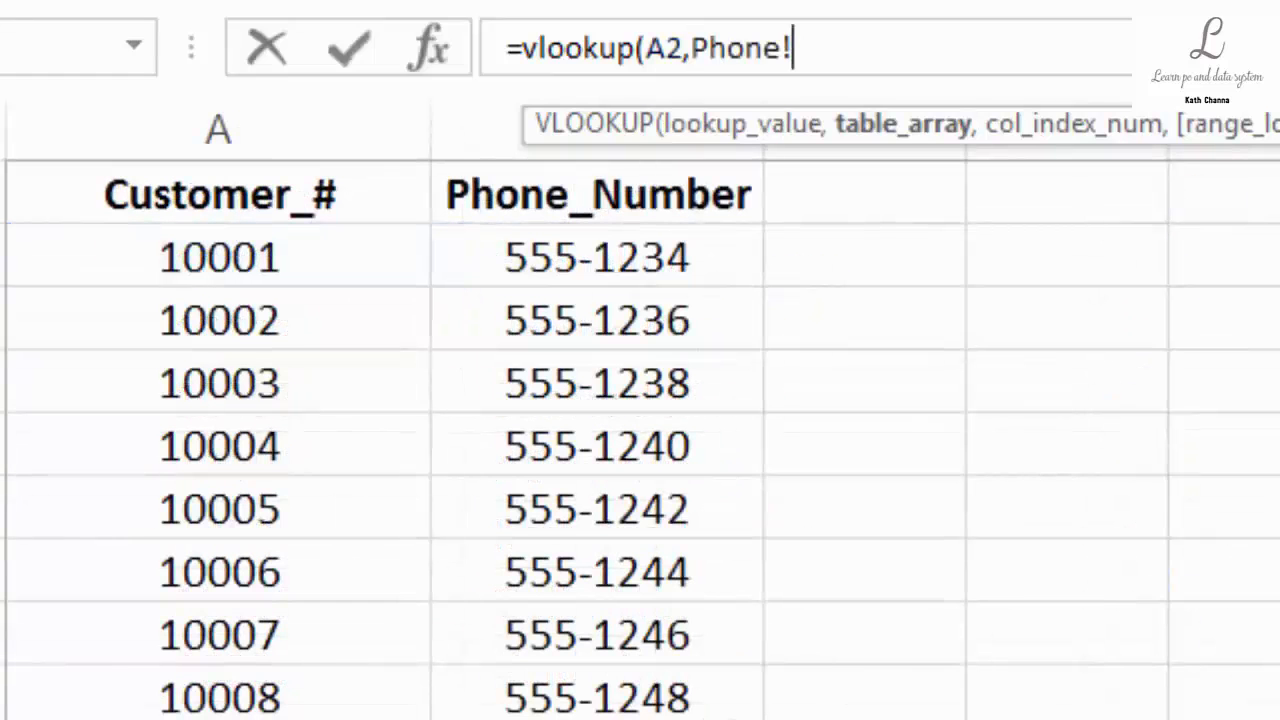
{"action": "left_click", "coordinate": [312, 122]}
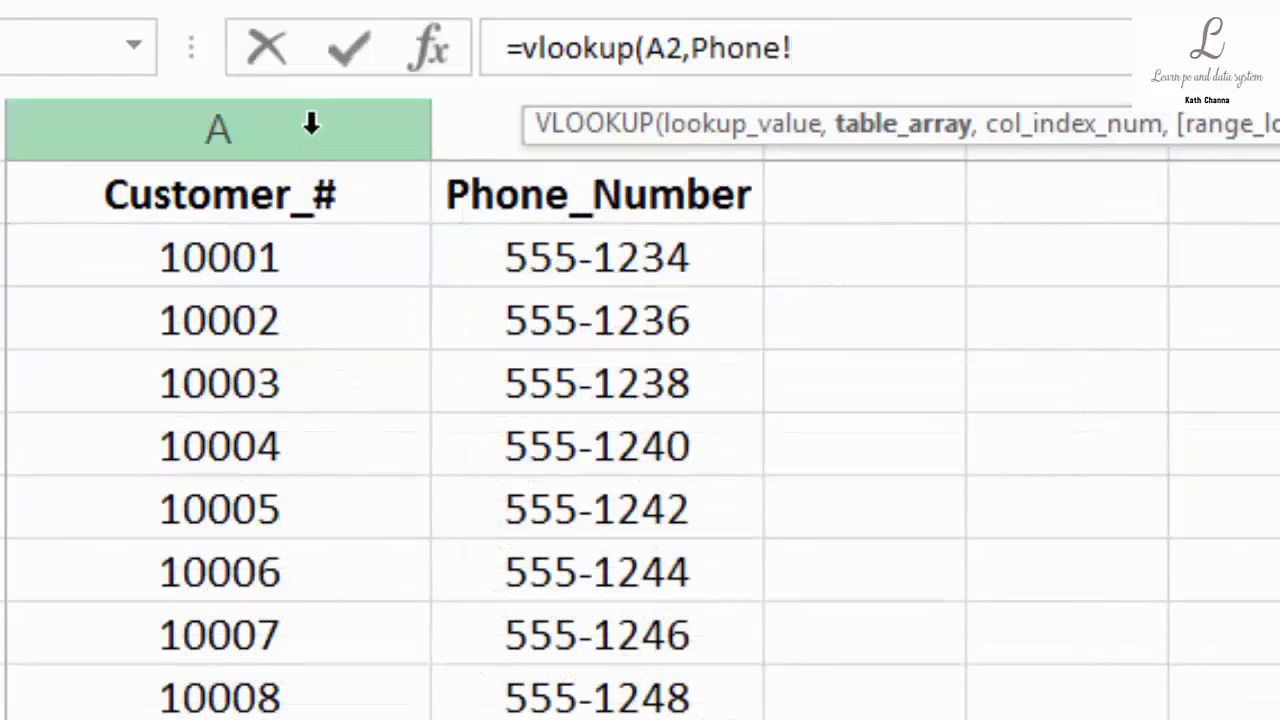
{"action": "left_click_drag", "start_coordinate": [312, 122], "coordinate": [513, 137]}
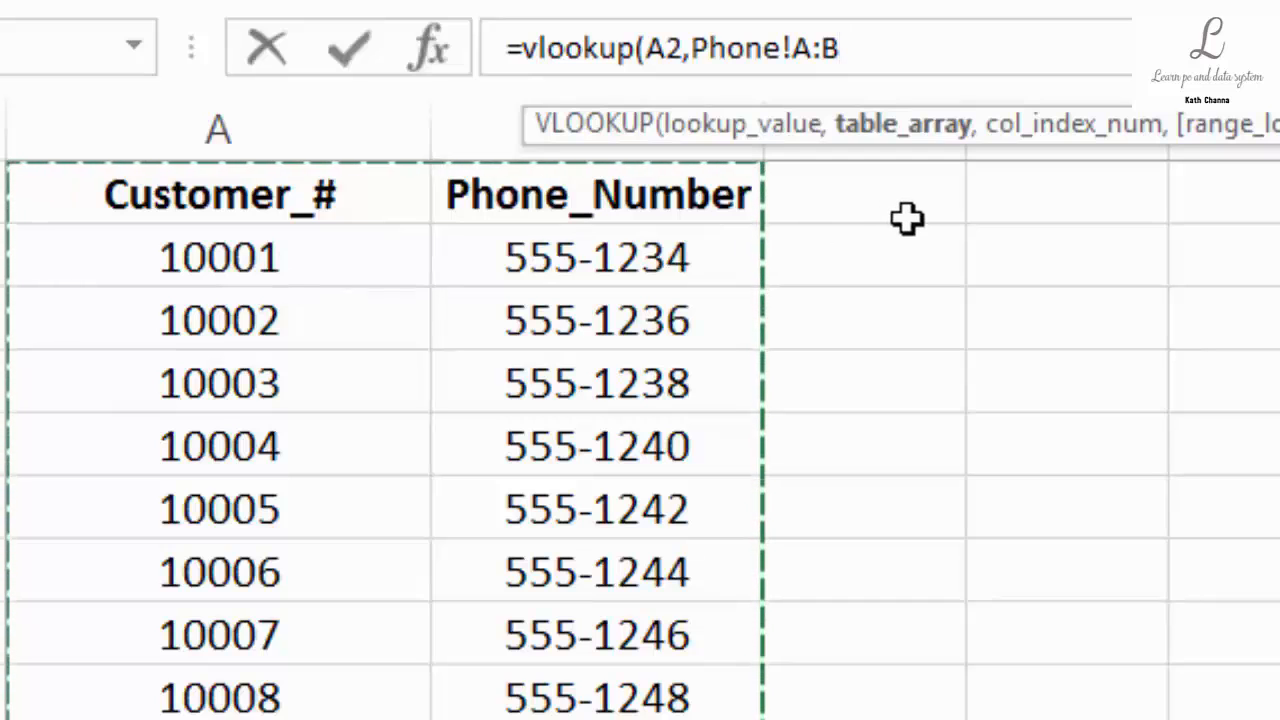
Complete the VLOOKUP formula in D2 with column index 2 and FALSE for an exact match
{"action": "type", "text": ","}
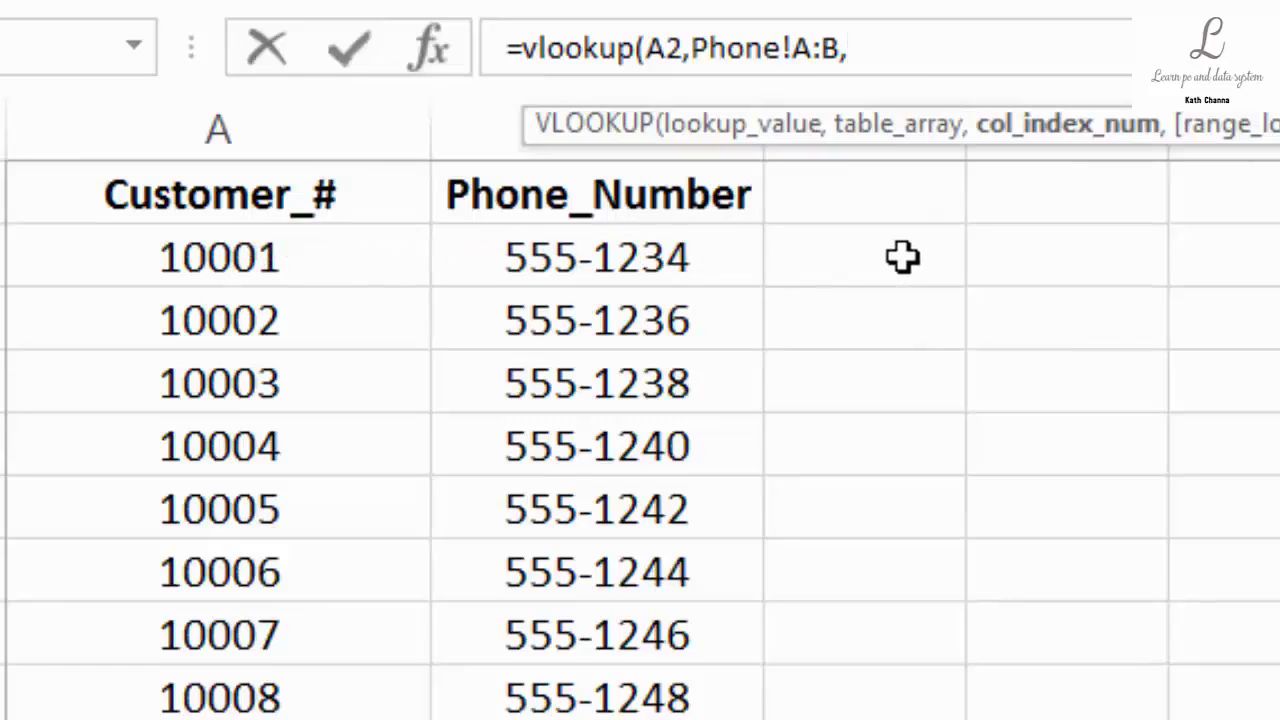
{"action": "type", "text": "2,"}
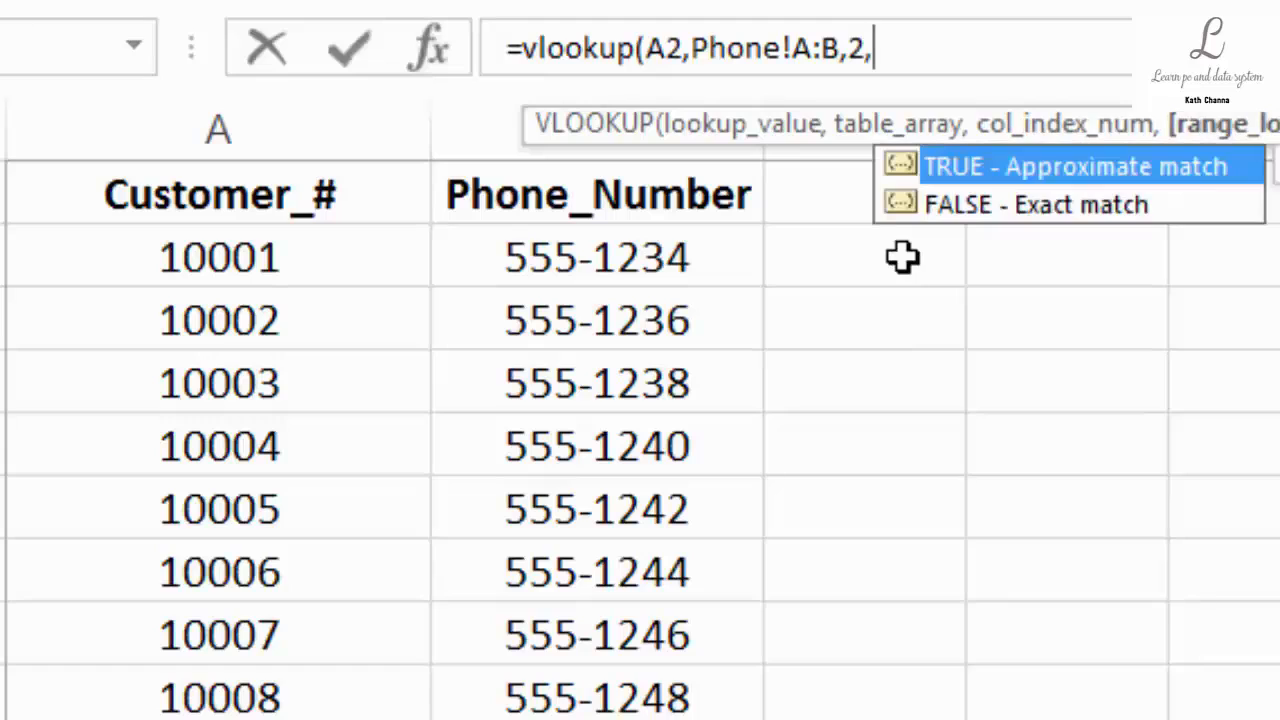
{"action": "type", "text": "FALS"}
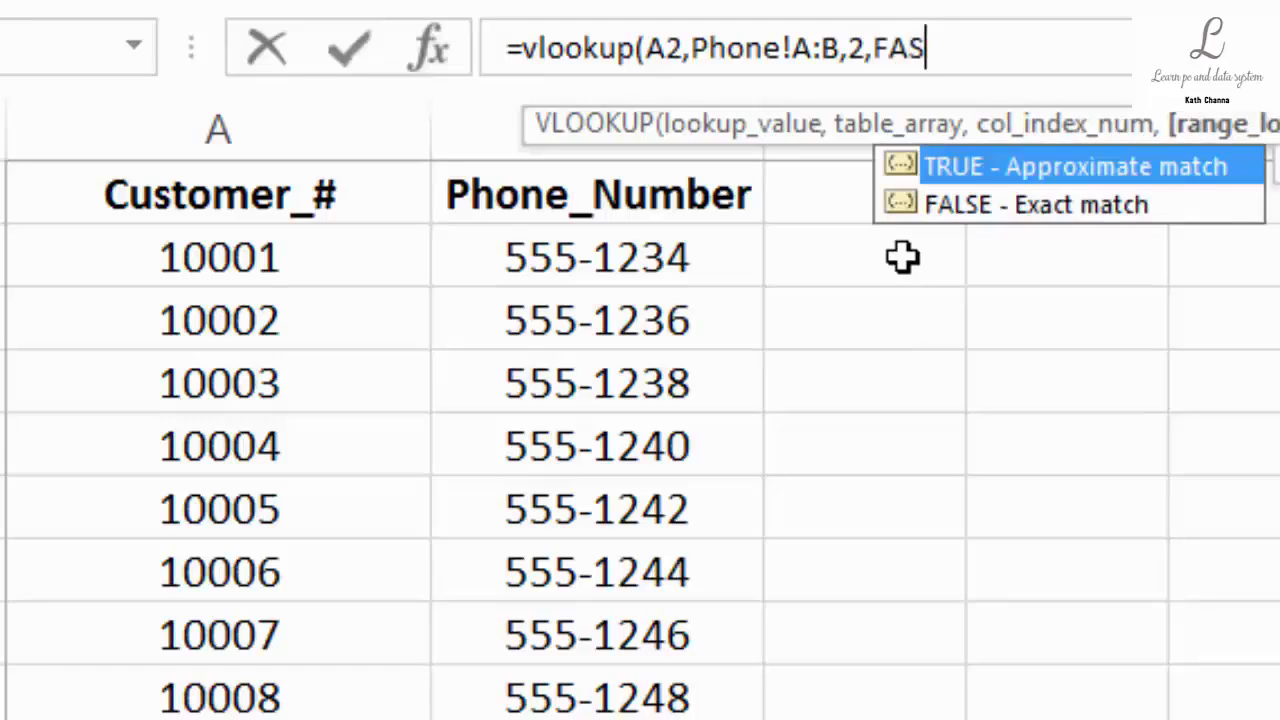
{"action": "key", "text": "BackSpace"}
{"action": "type", "text": "LS"}
{"action": "key", "text": "BackSpace"}
{"action": "type", "text": "SE"}
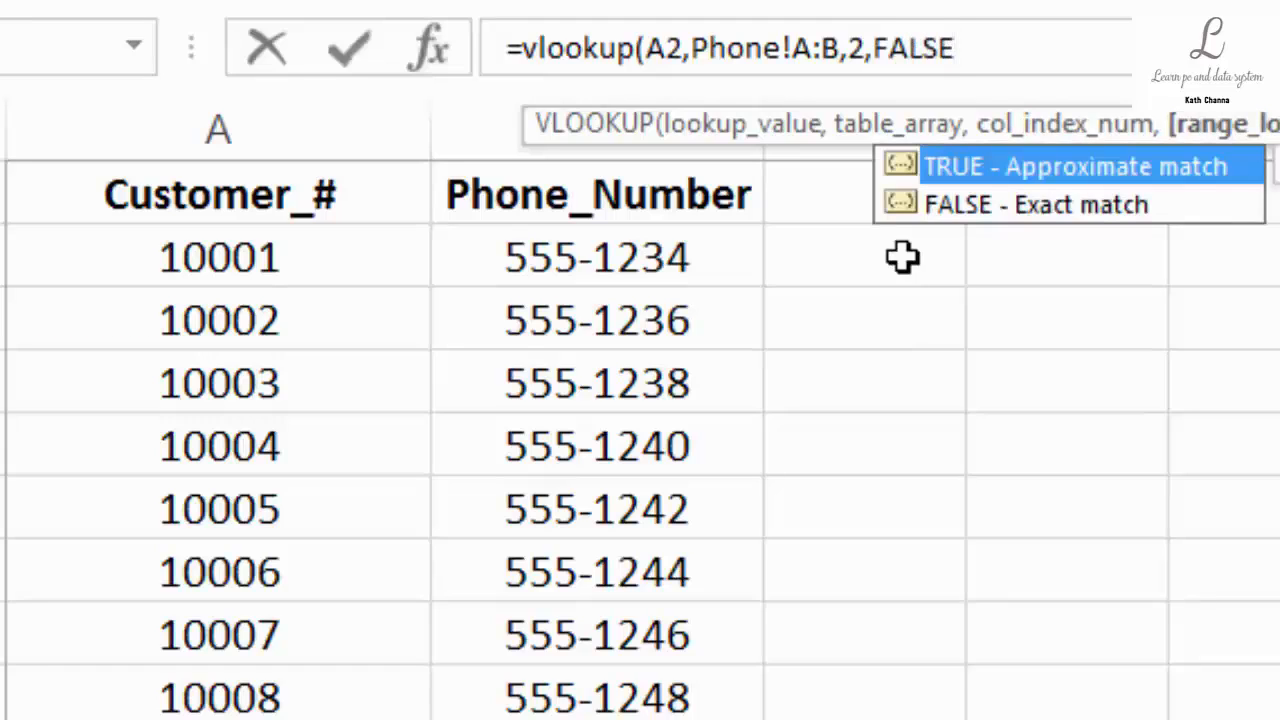
{"action": "type", "text": ")"}
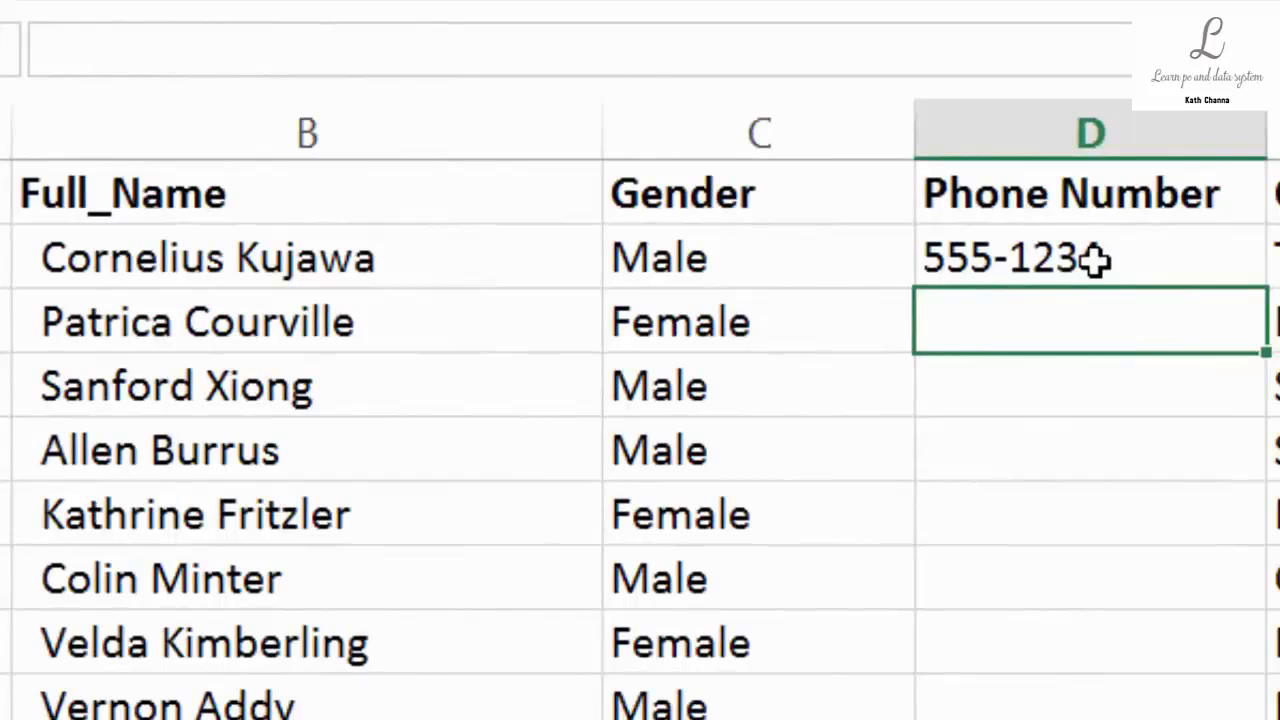
Fill the VLOOKUP formula from D2 down the Phone Number column and check the returned values, including cell D12
{"action": "left_click", "coordinate": [1095, 258]}
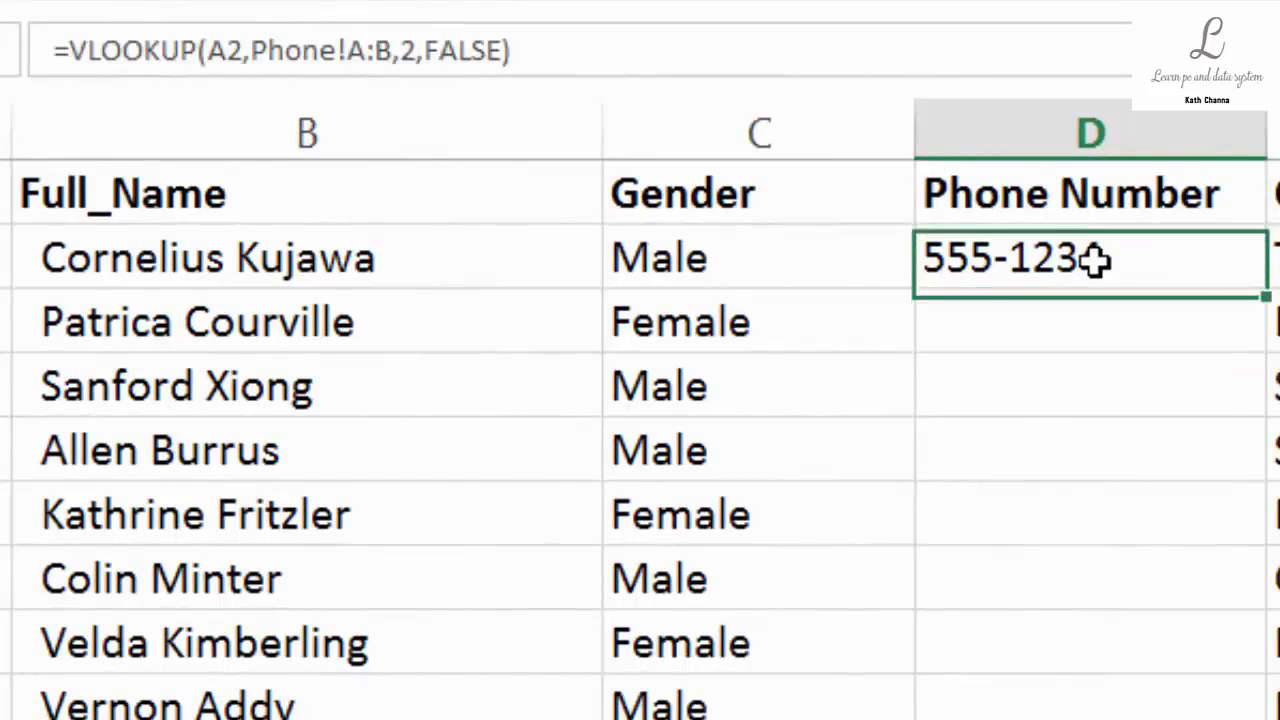
{"action": "double_click", "coordinate": [1266, 290]}
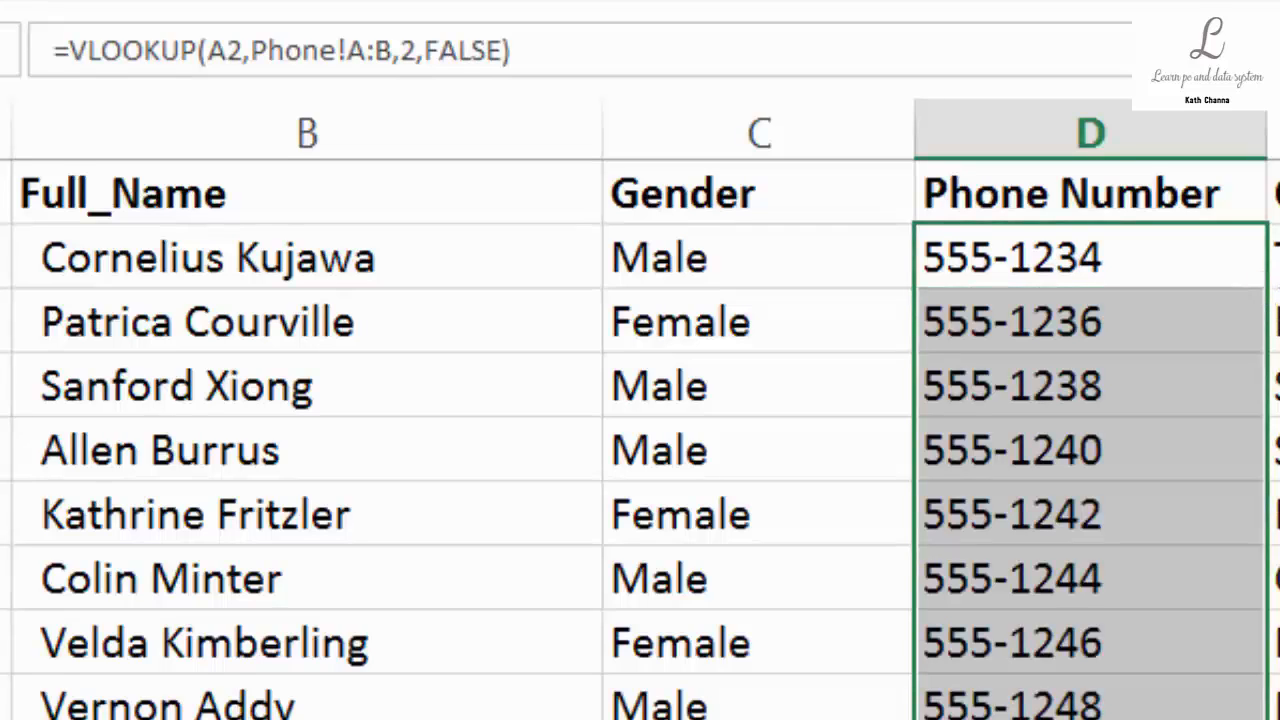
{"action": "scroll", "coordinate": [640, 437], "scroll_direction": "down", "scroll_amount": 20}
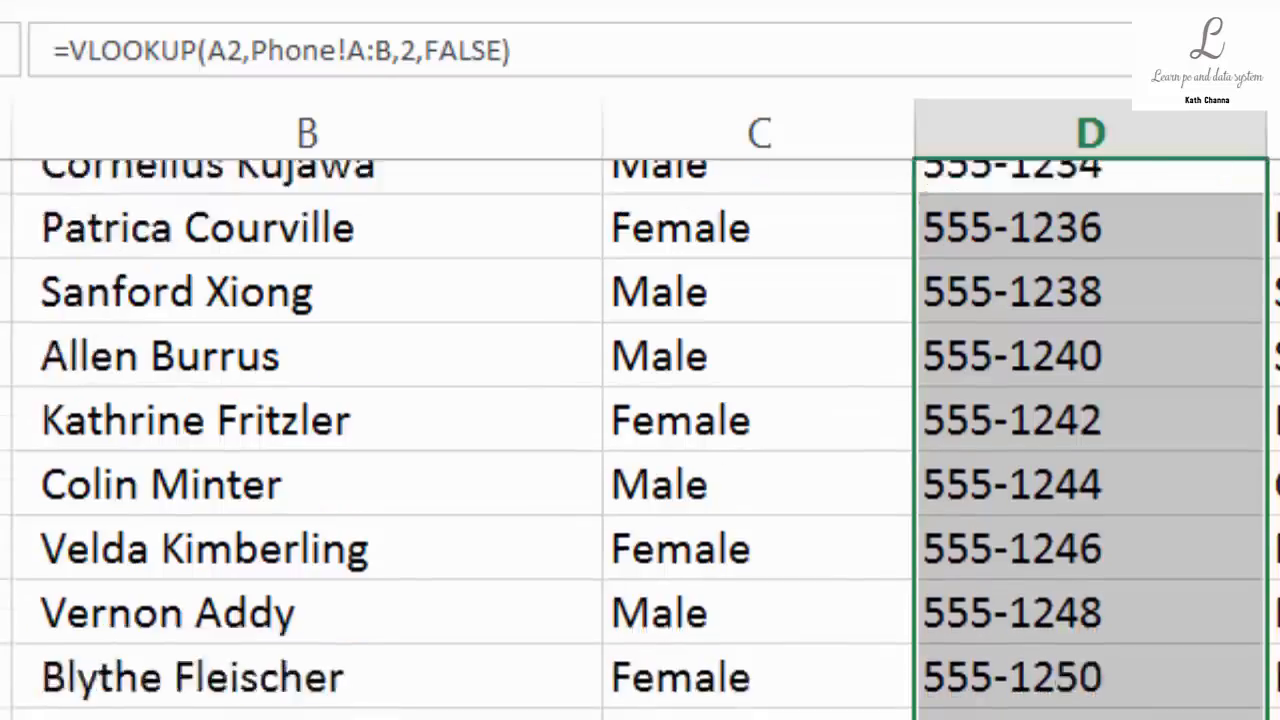
{"action": "scroll", "coordinate": [640, 437], "scroll_direction": "down", "scroll_amount": 20}
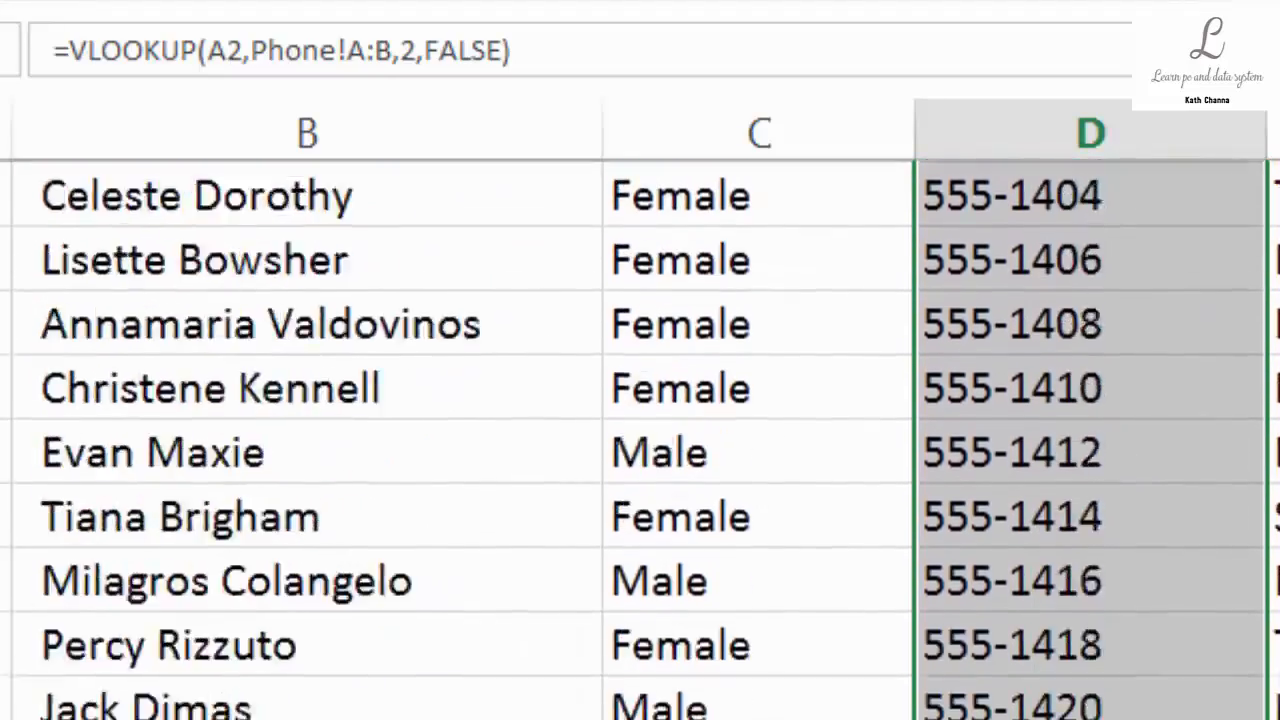
{"action": "scroll", "coordinate": [640, 437], "scroll_direction": "down", "scroll_amount": 3}
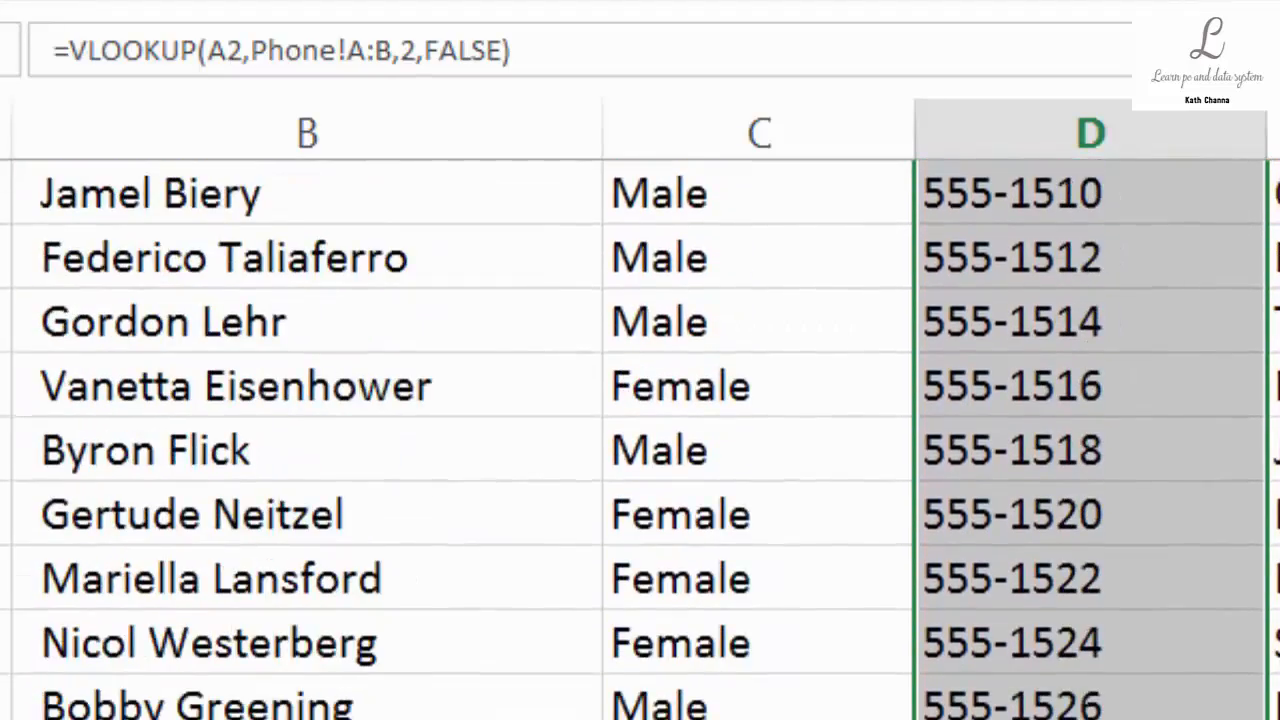
{"action": "scroll", "coordinate": [640, 437], "scroll_direction": "up", "scroll_amount": 20}
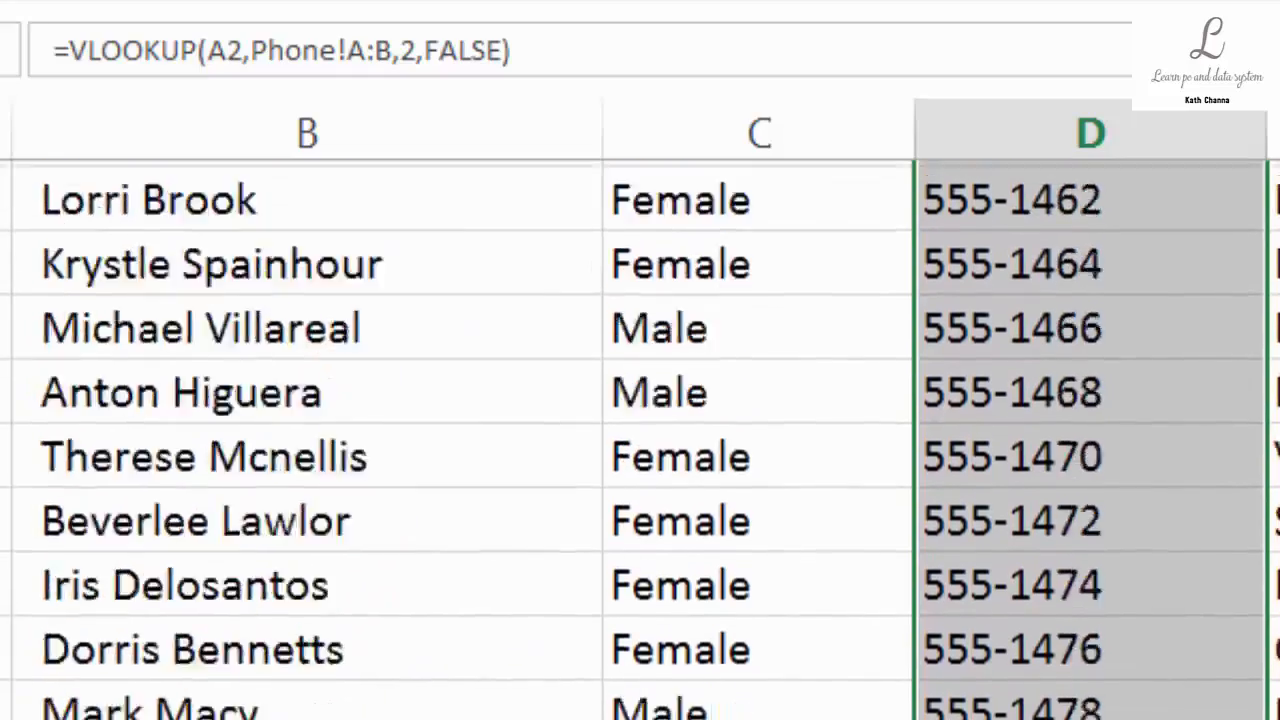
{"action": "scroll", "coordinate": [640, 437], "scroll_direction": "up", "scroll_amount": 10}
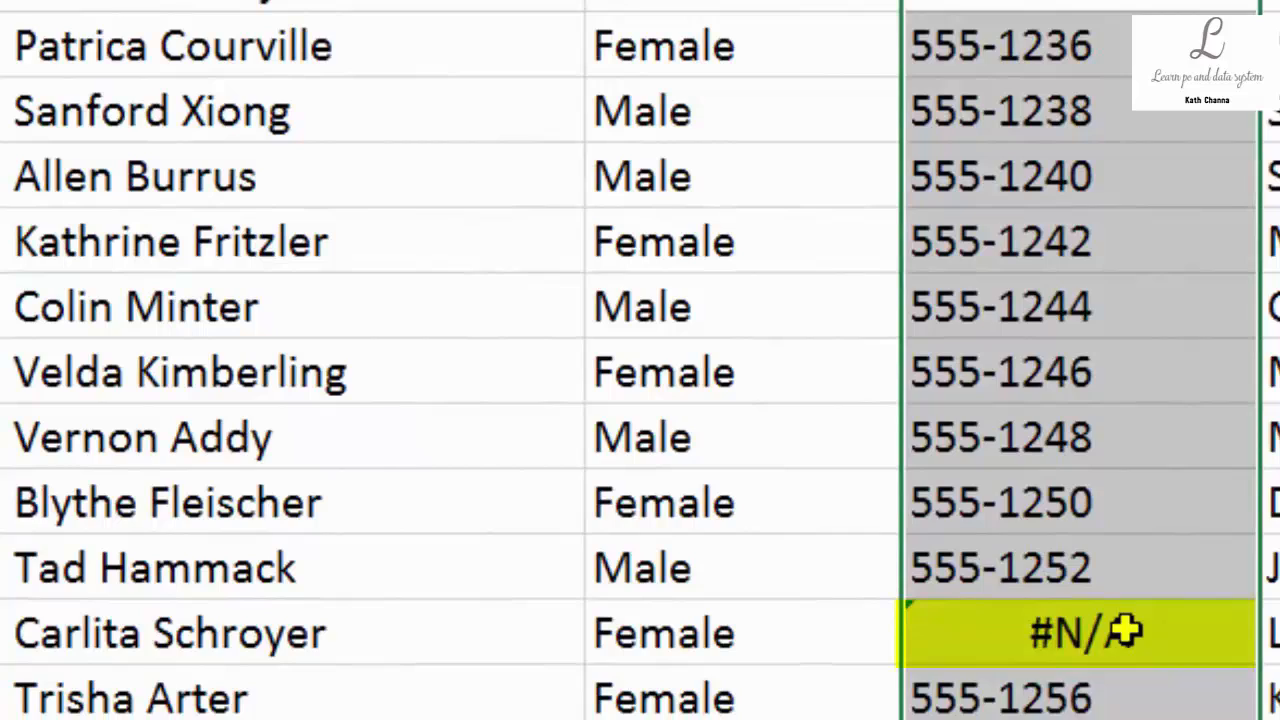
{"action": "left_click", "coordinate": [1126, 630]}
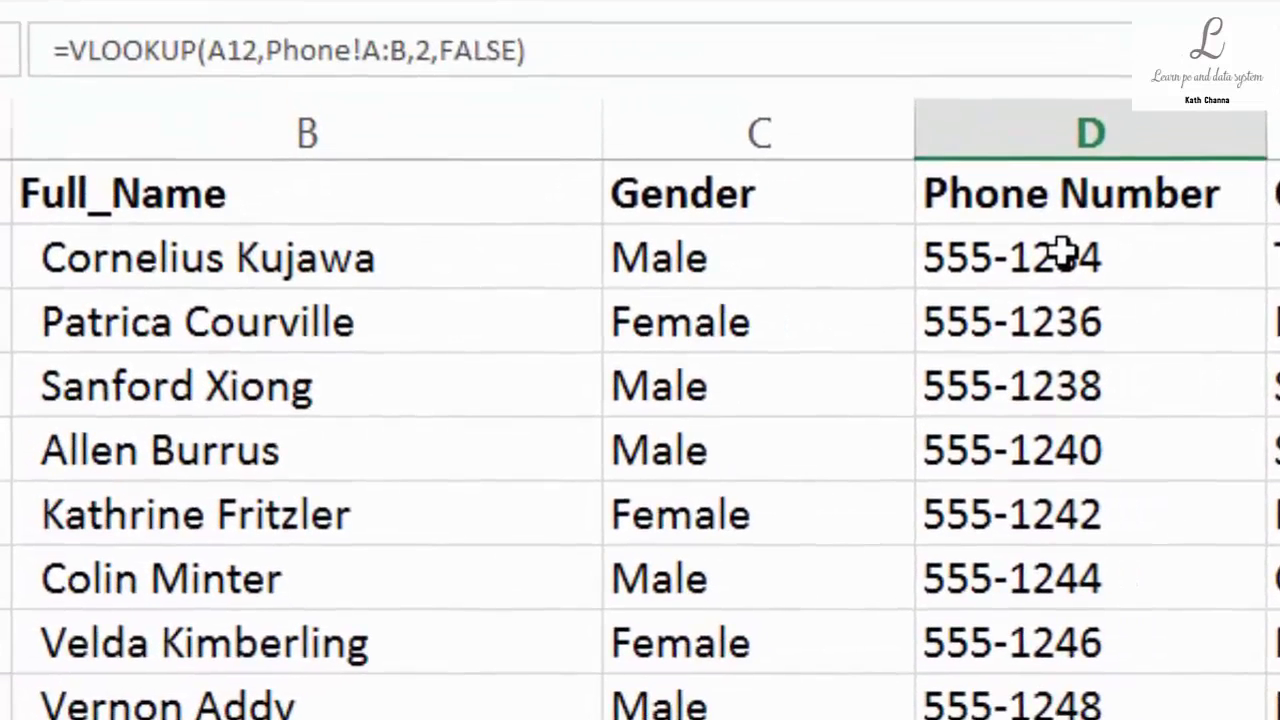
Wrap the VLOOKUP formula in D2 in an IFERROR function, using the lookup as its value argument
{"action": "left_click", "coordinate": [1063, 255]}
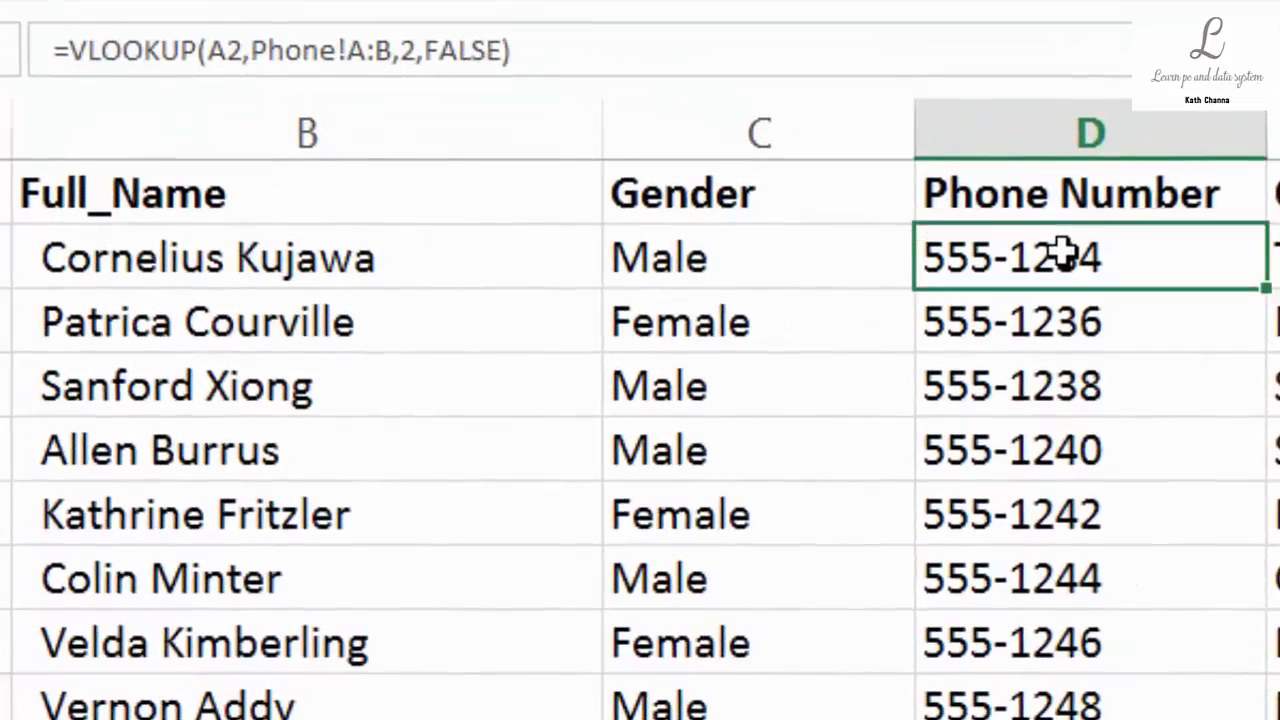
{"action": "left_click", "coordinate": [62, 50]}
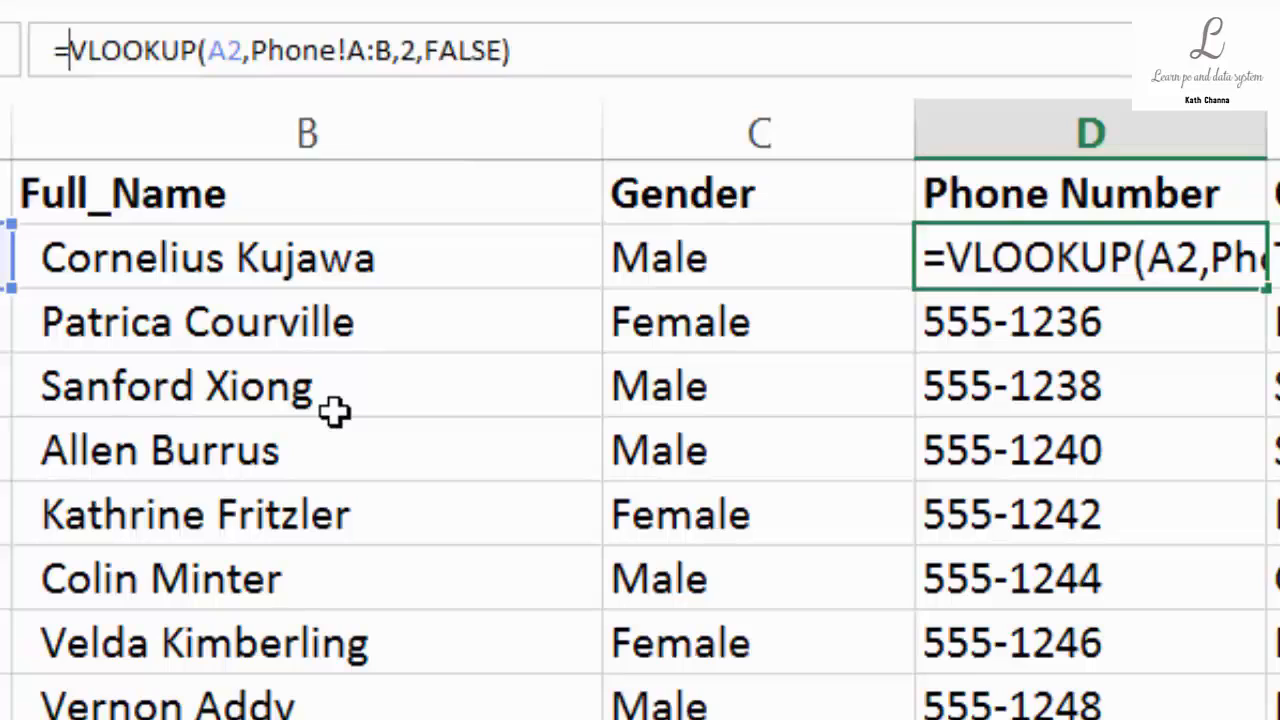
{"action": "type", "text": "iferror"}
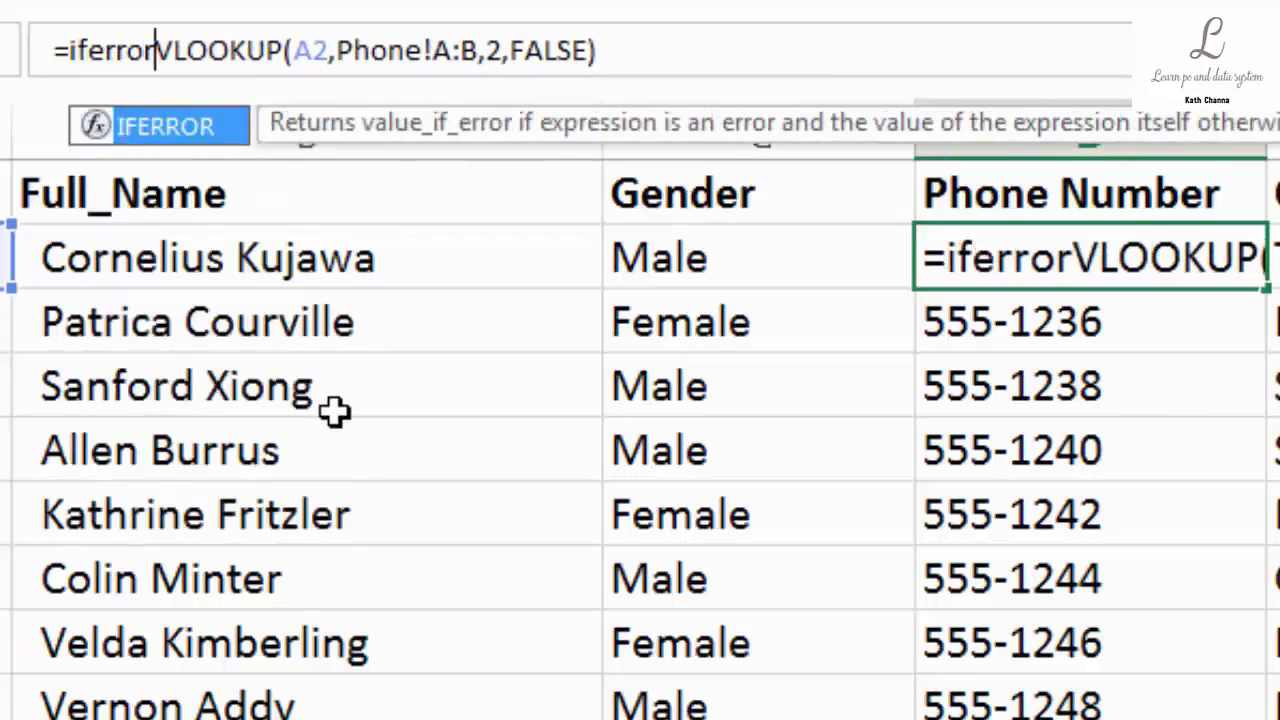
{"action": "type", "text": "("}
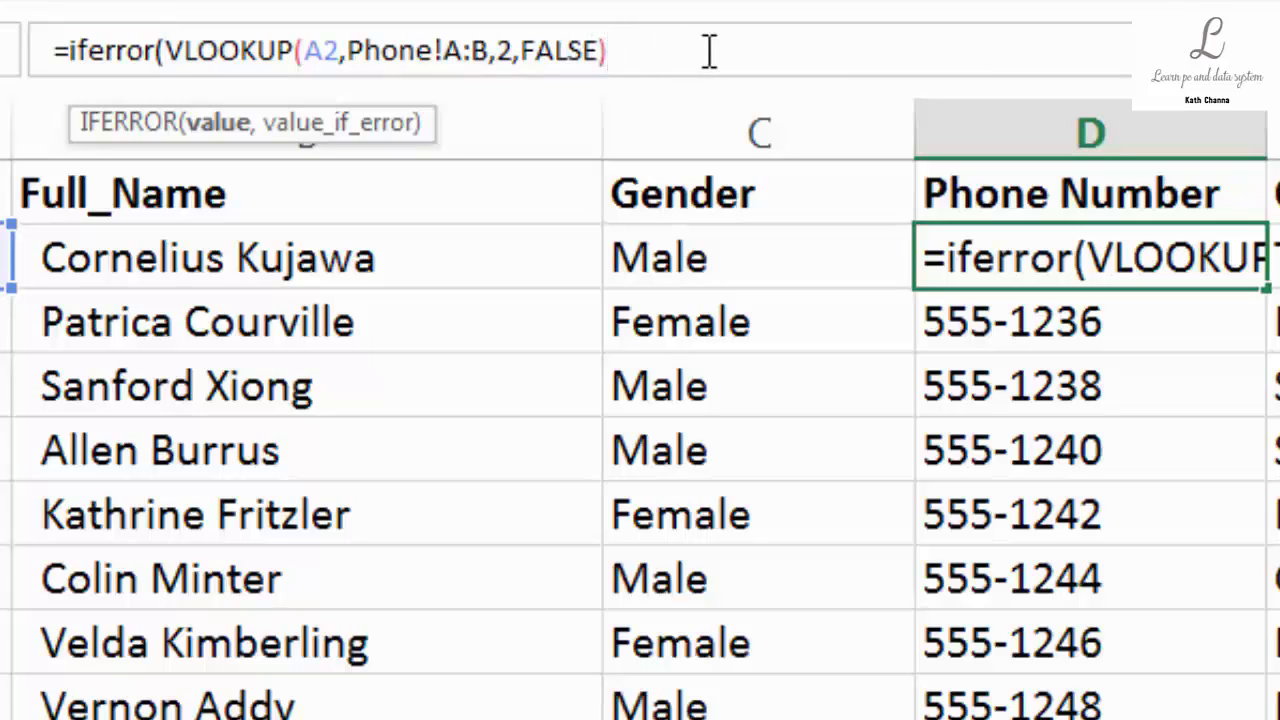
{"action": "type", "text": ","}
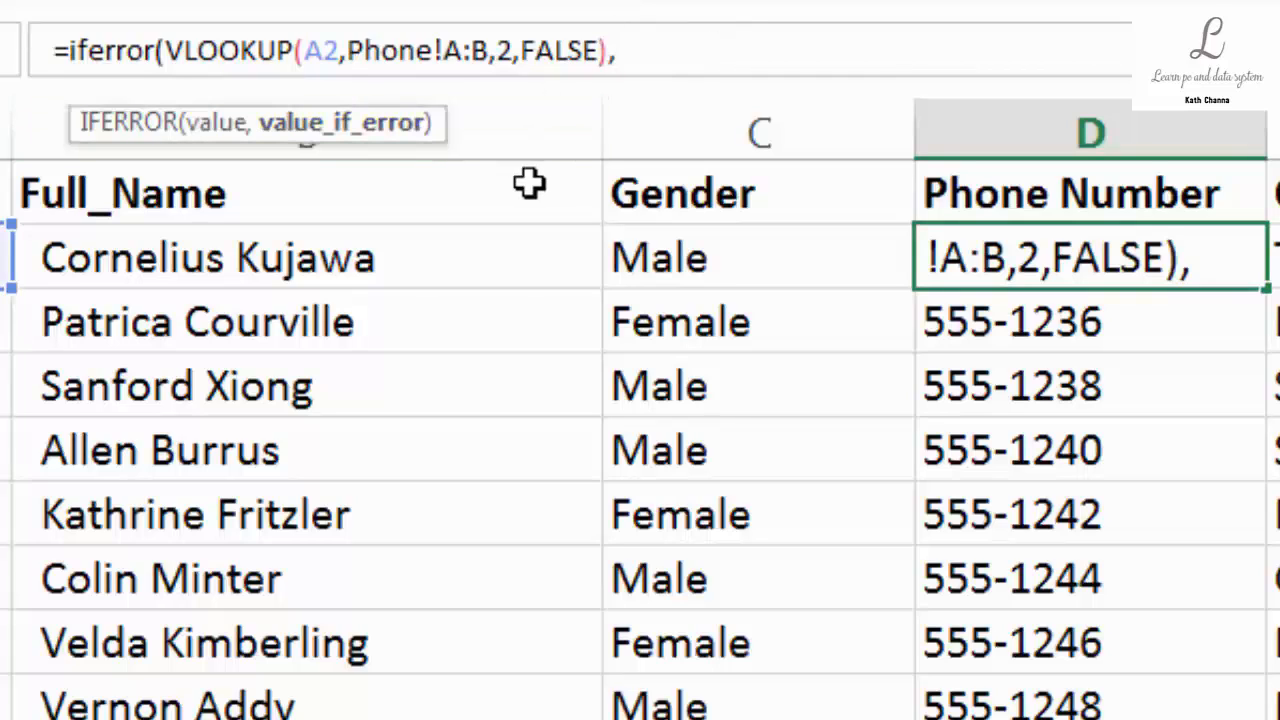
Enter "No number" as the IFERROR fallback in D2 and accept the proposed correction of the closing quote and parenthesis
{"action": "type", "text": "\"no"}
{"action": "key", "text": "BackSpace"}
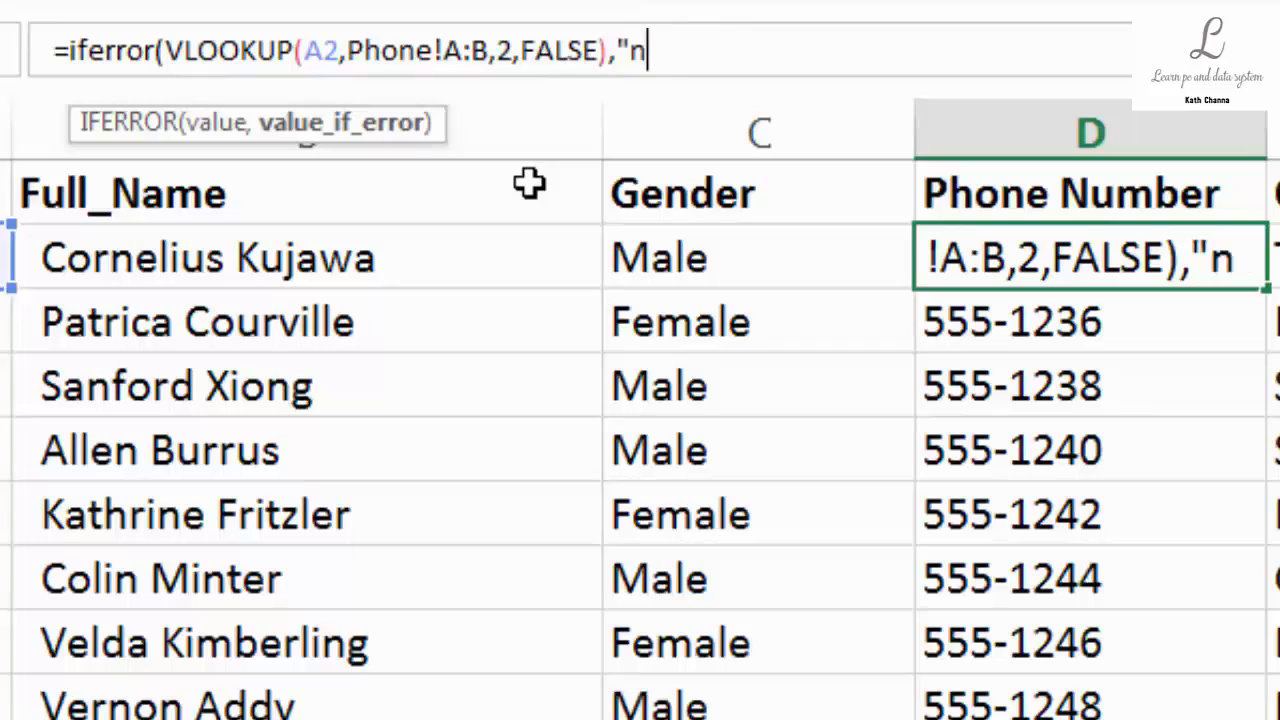
{"action": "key", "text": "BackSpace"}
{"action": "type", "text": "No num"}
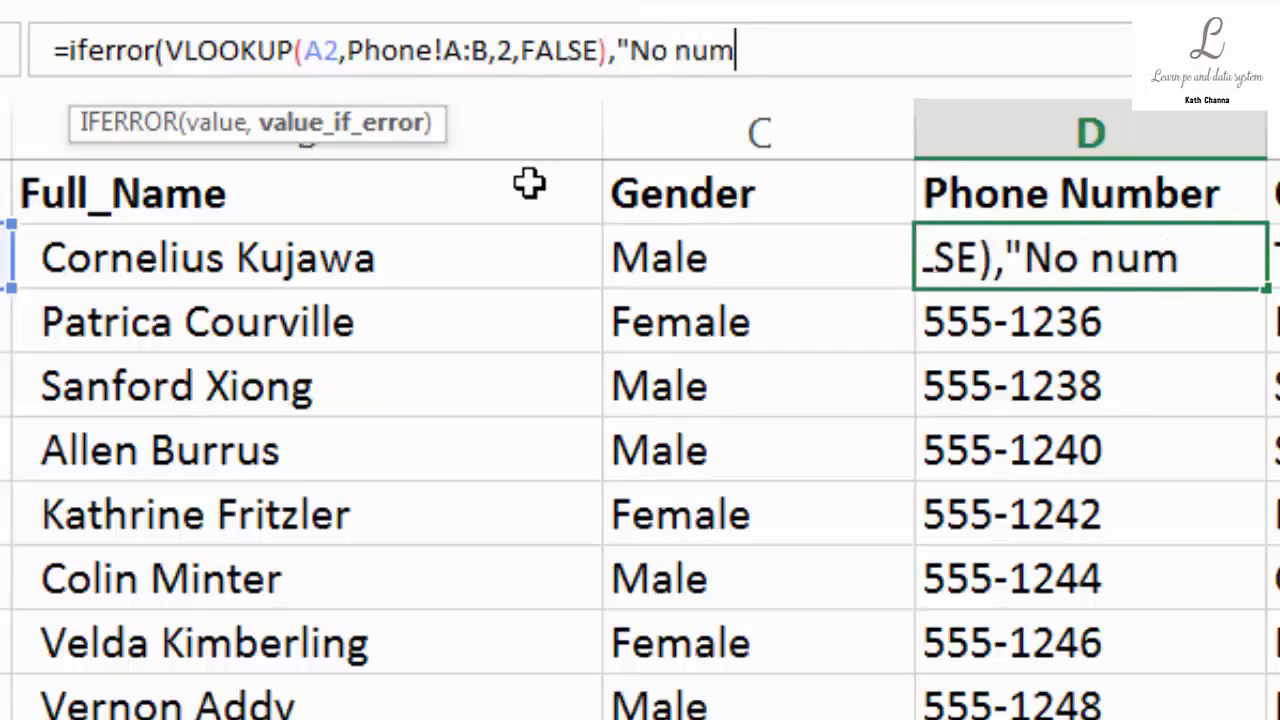
{"action": "type", "text": "ber"}
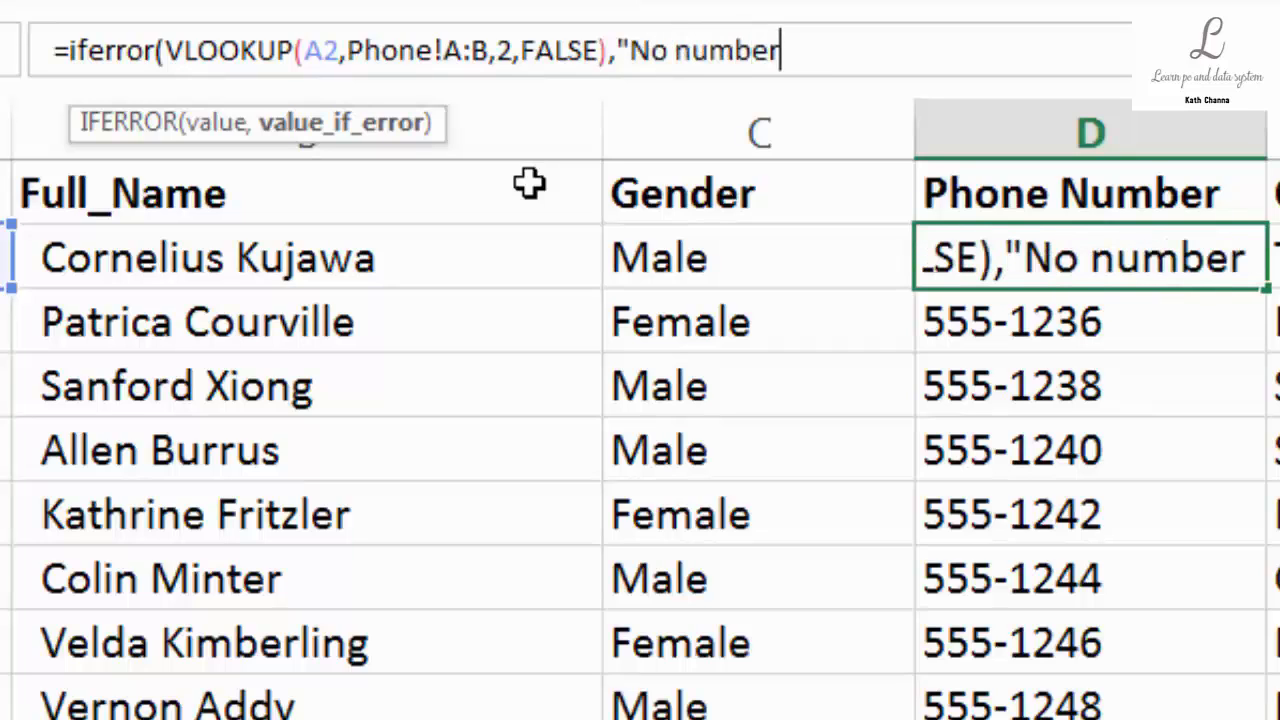
{"action": "key", "text": "Return"}
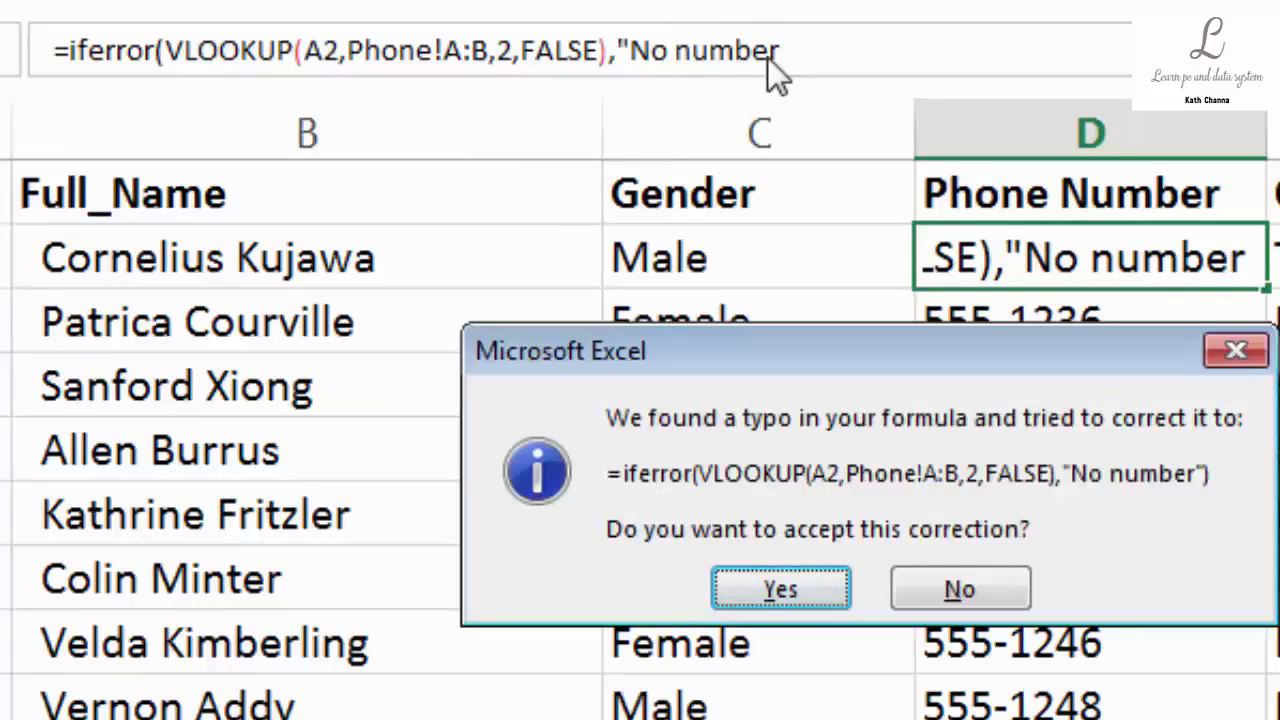
{"action": "left_click", "coordinate": [815, 595]}
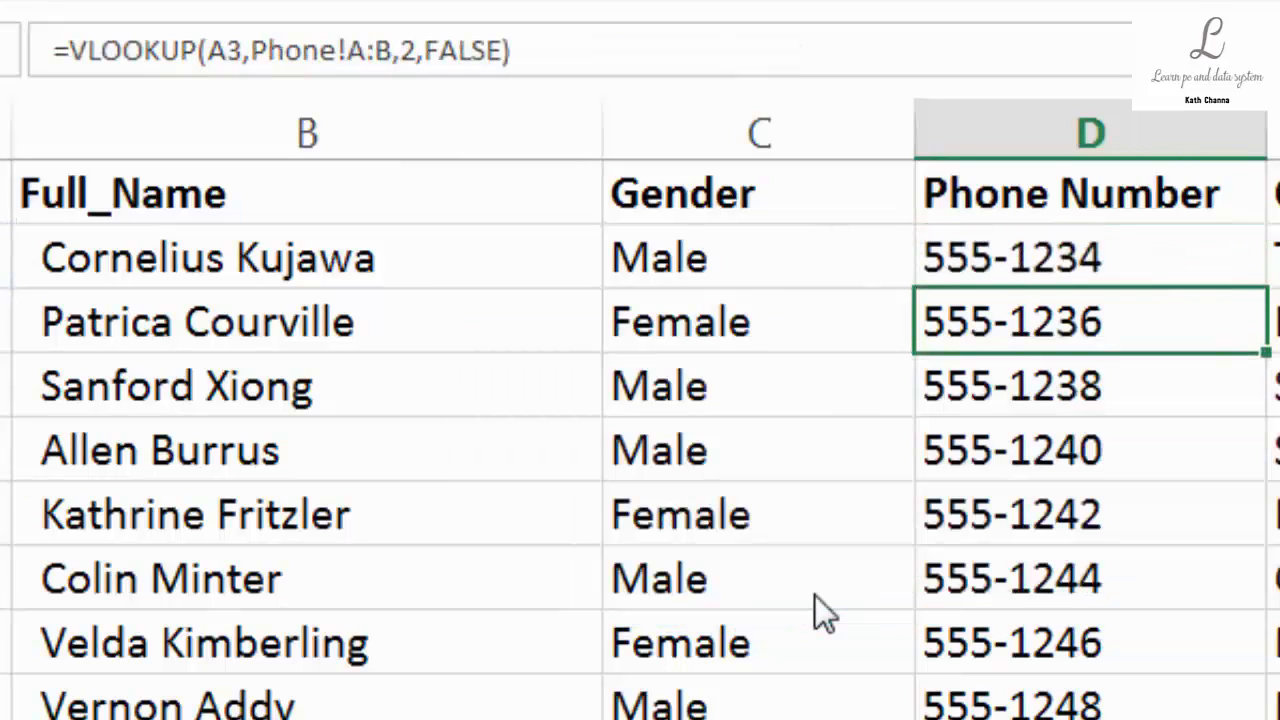
Fill the IFERROR formula from D2 down the Phone Number column and check the result in D12
{"action": "left_click", "coordinate": [1012, 260]}
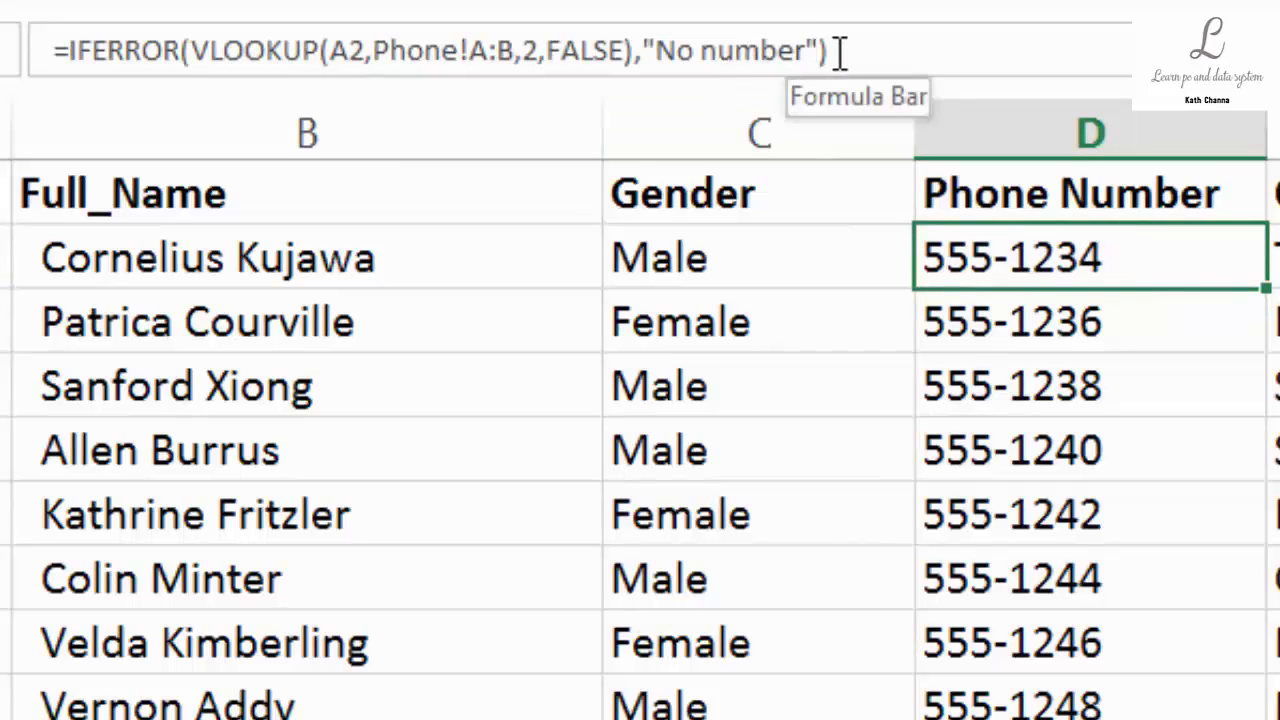
{"action": "double_click", "coordinate": [1267, 289]}
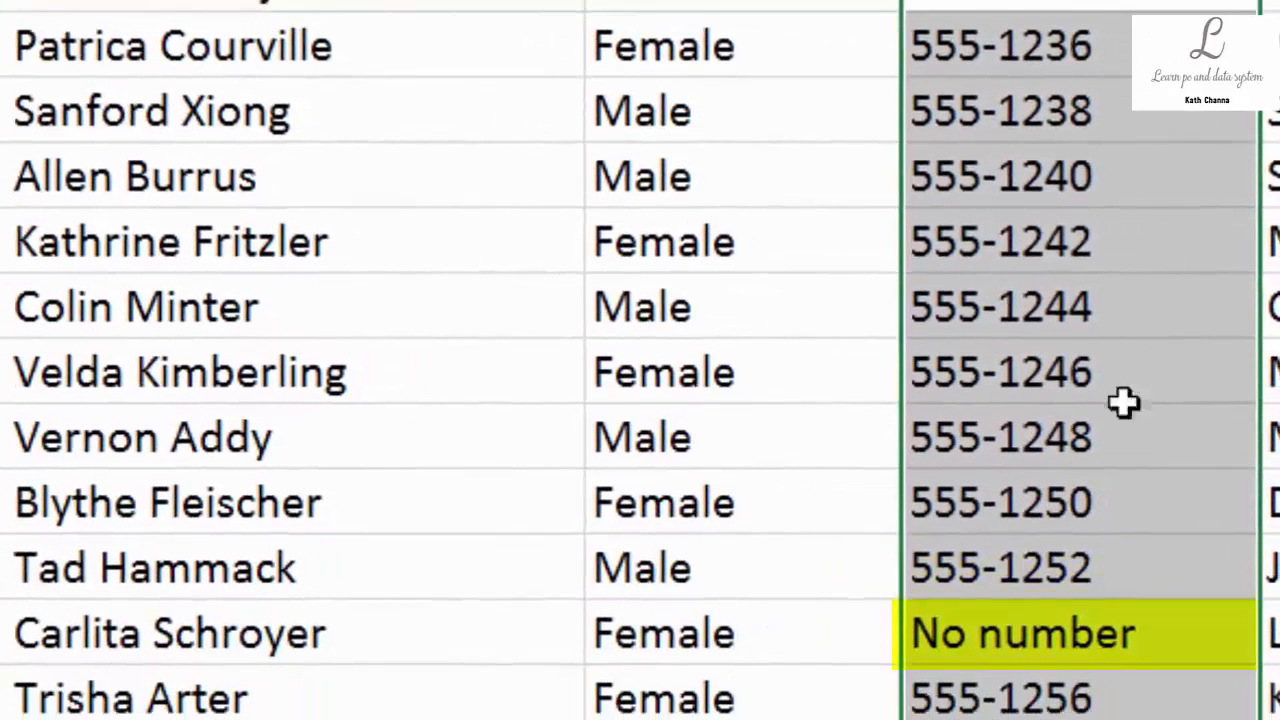
{"action": "left_click", "coordinate": [1060, 632]}
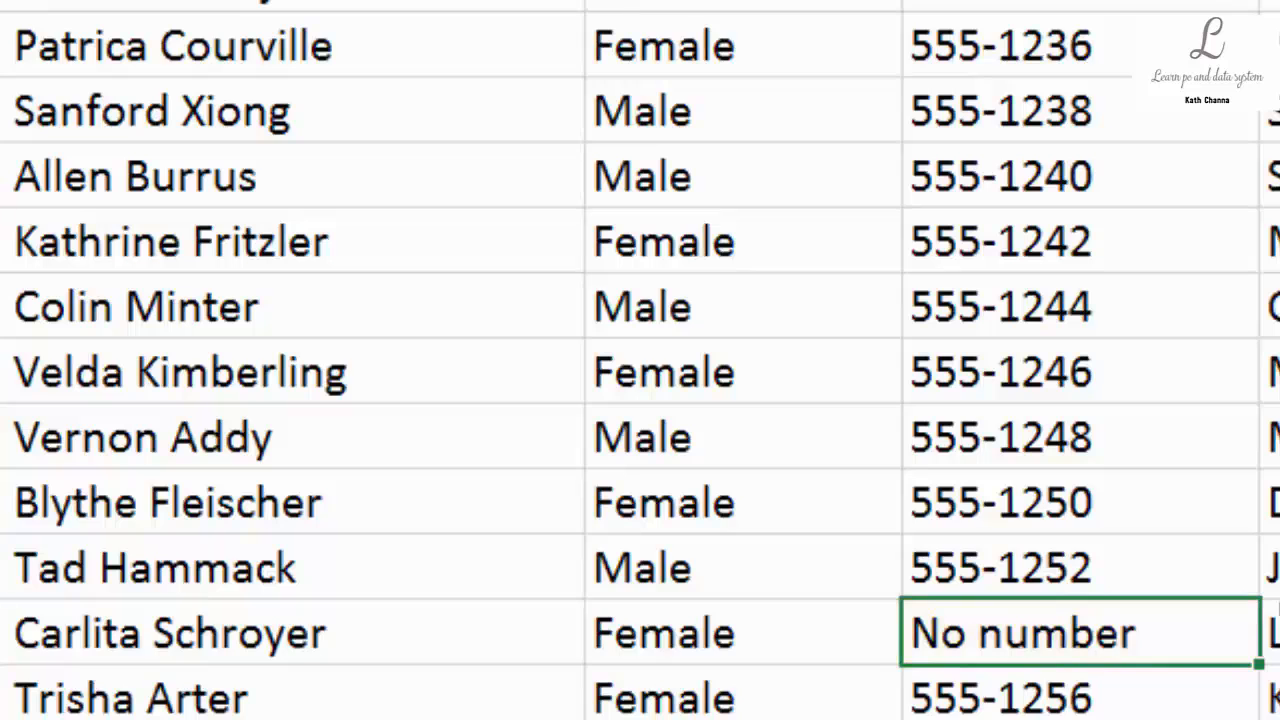
{"action": "left_click", "coordinate": [1049, 5]}
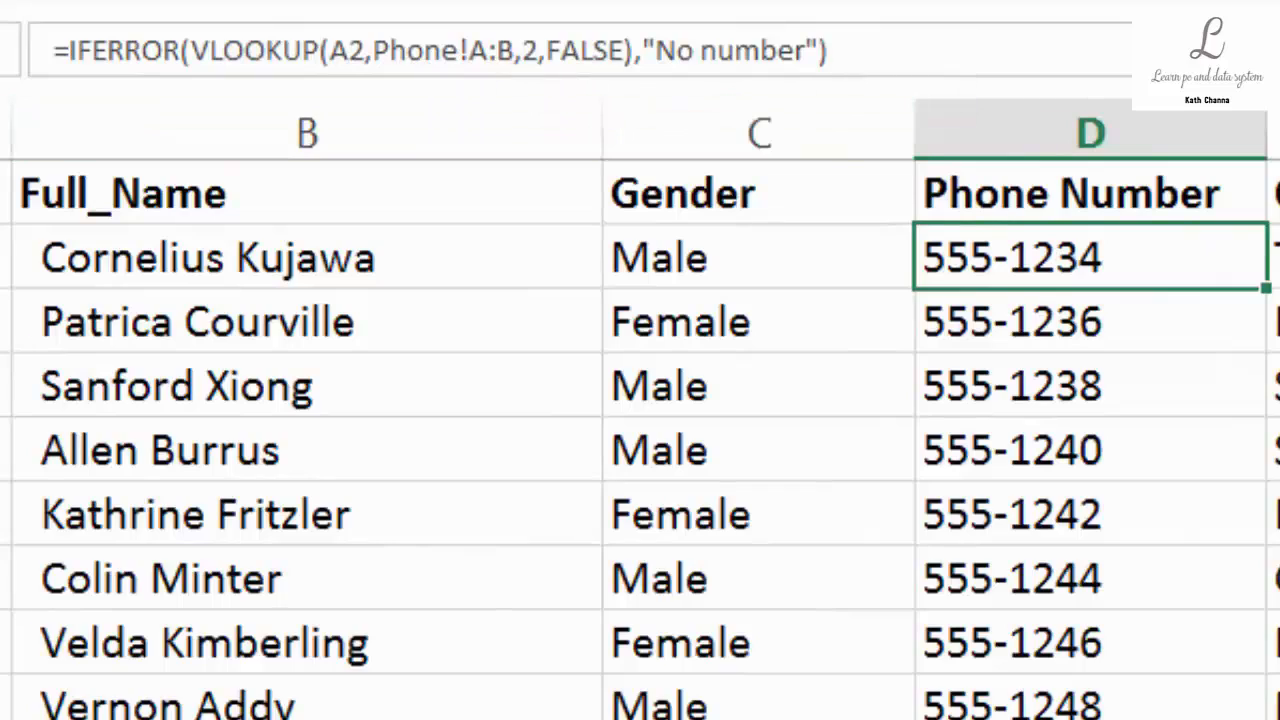
Copy the Phone Number formulas in D2:D152 and paste them back in place as values only
{"action": "scroll", "coordinate": [640, 440], "scroll_direction": "down", "scroll_amount": 20}
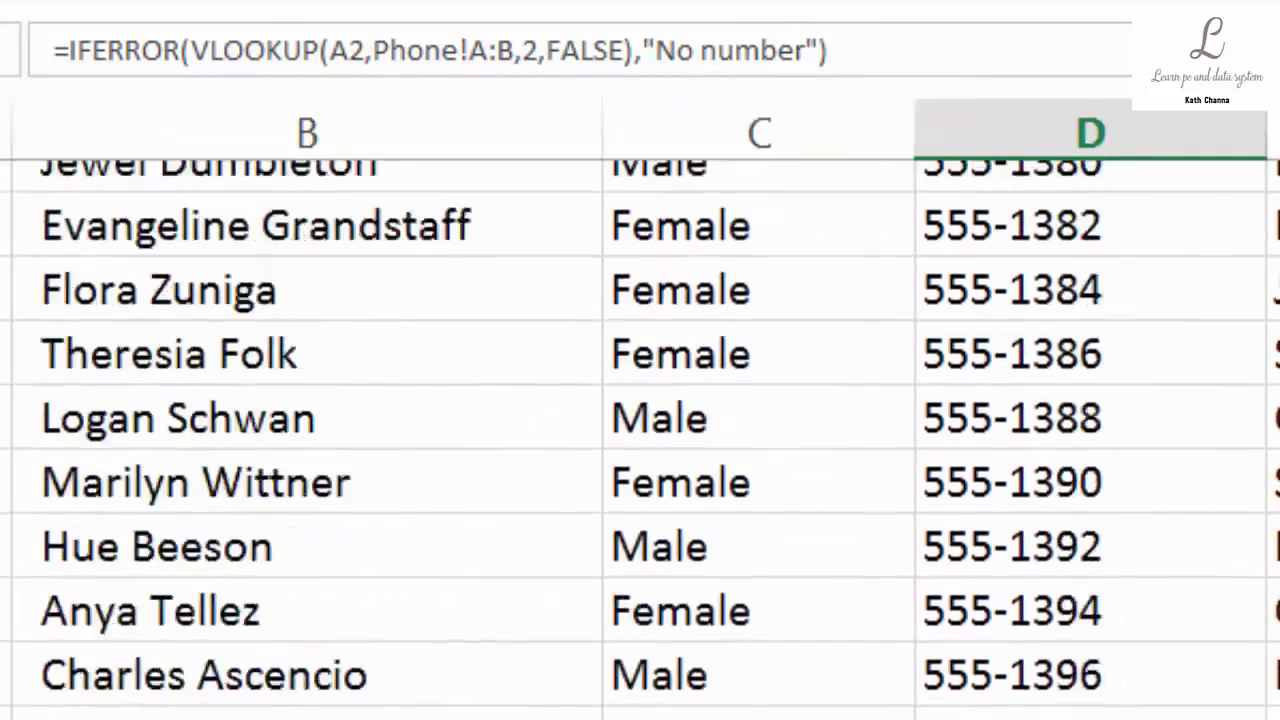
{"action": "scroll", "coordinate": [640, 440], "scroll_direction": "down", "scroll_amount": 9}
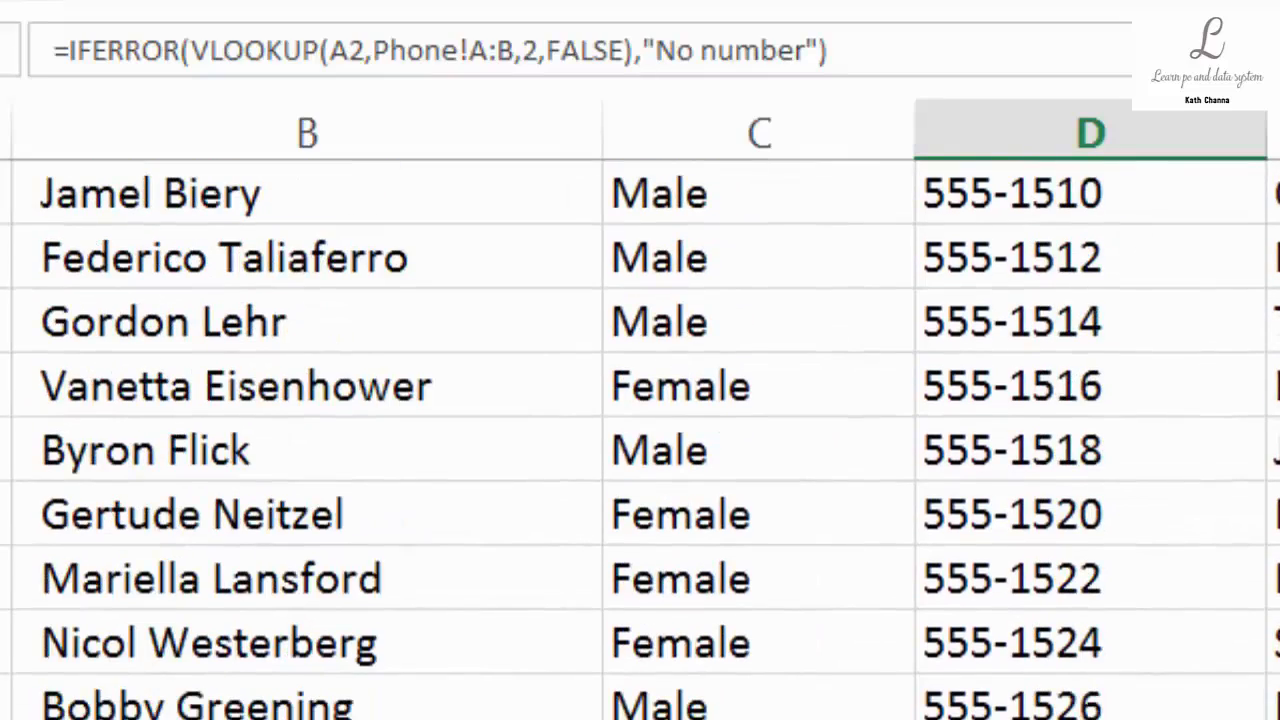
{"action": "left_click_drag", "start_coordinate": [988, 719], "coordinate": [1012, 256]}
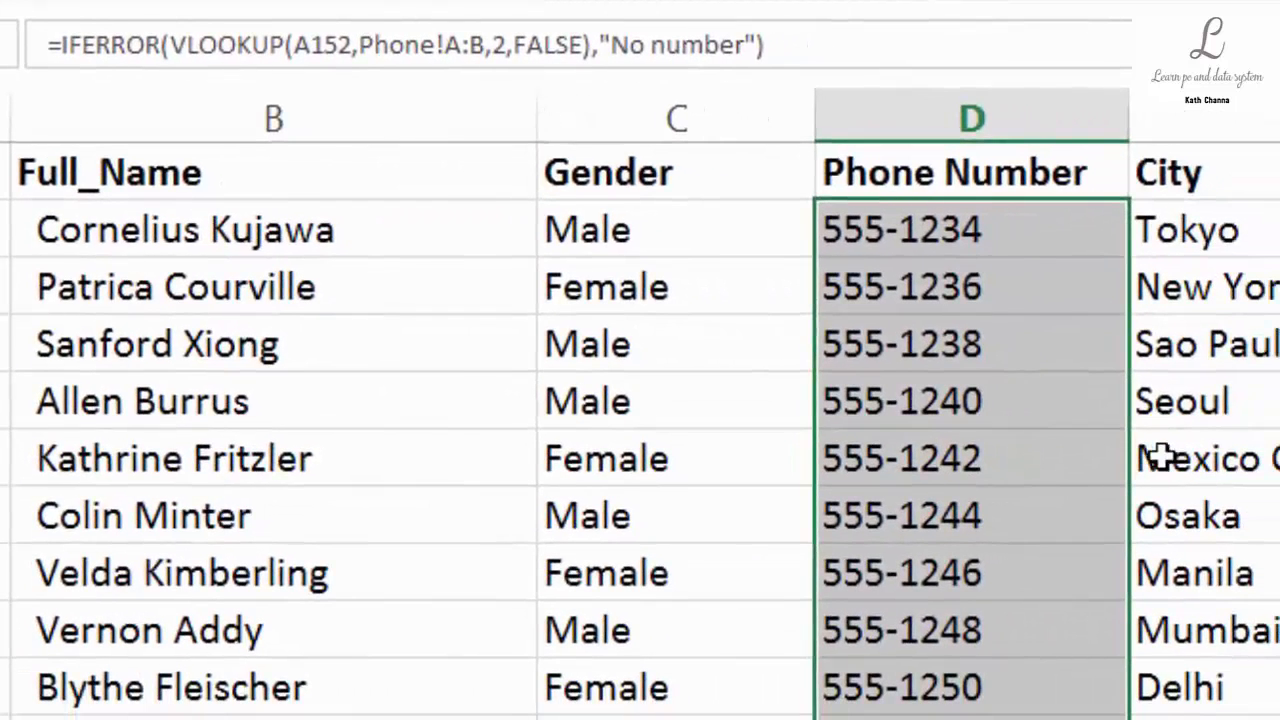
{"action": "key", "text": "ctrl+c"}
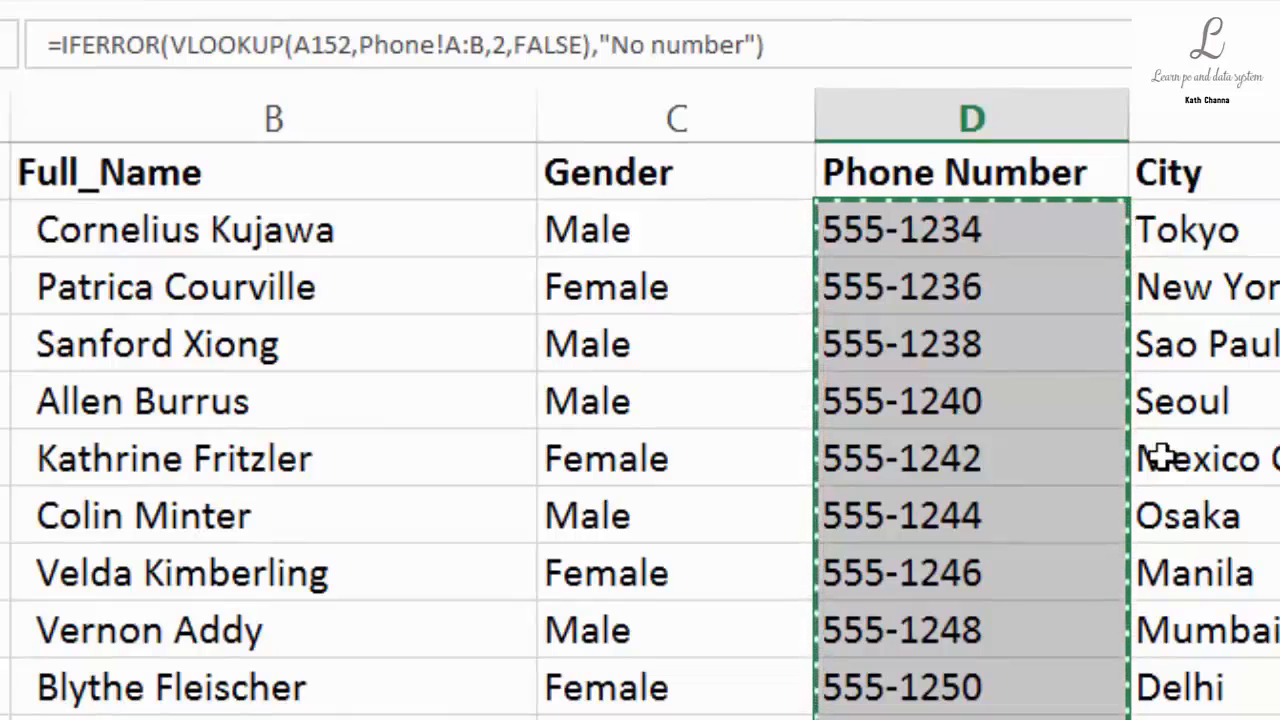
{"action": "key", "text": "ctrl+v"}
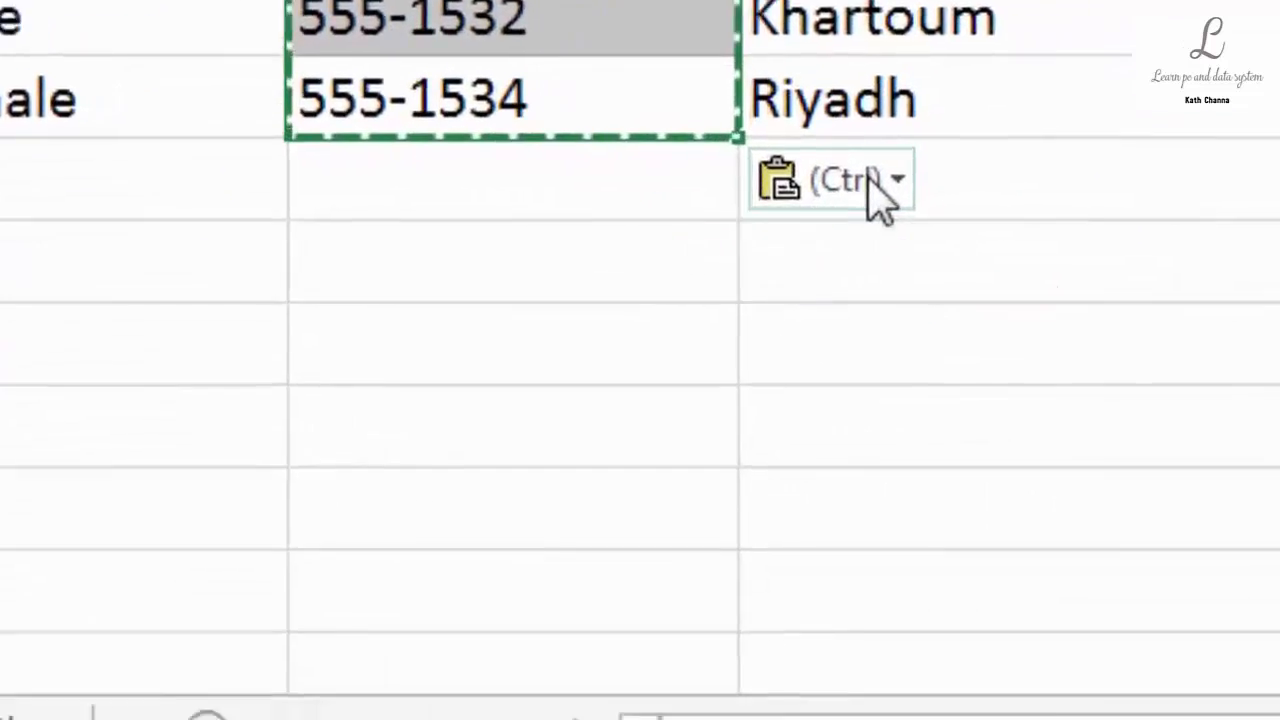
{"action": "left_click", "coordinate": [1228, 585]}
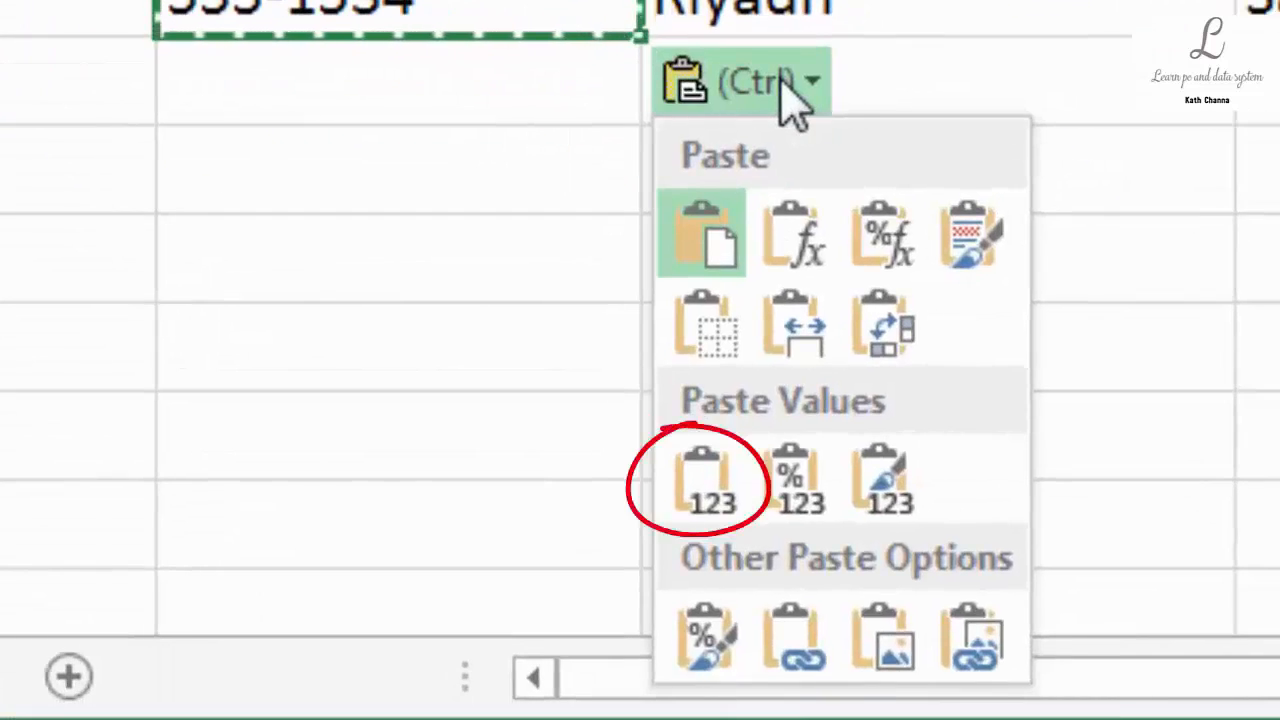
{"action": "left_click", "coordinate": [712, 510]}
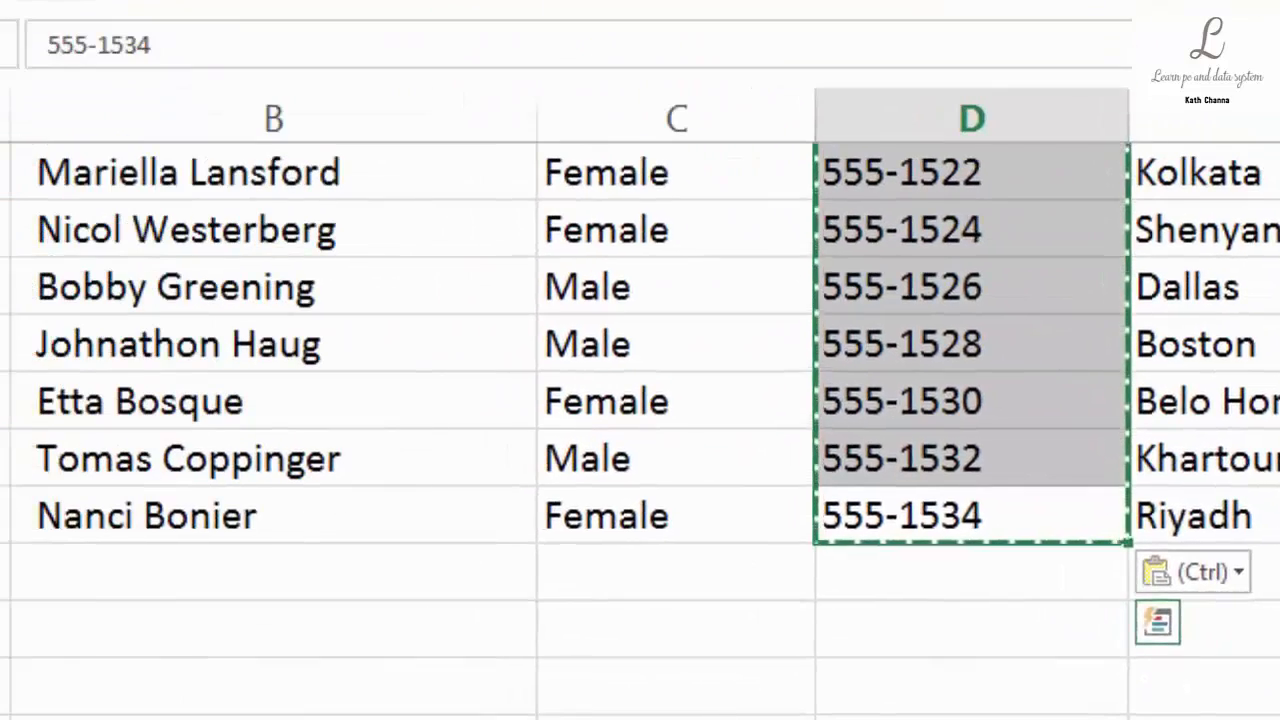
{"action": "scroll", "coordinate": [640, 430], "scroll_direction": "up", "scroll_amount": 20}
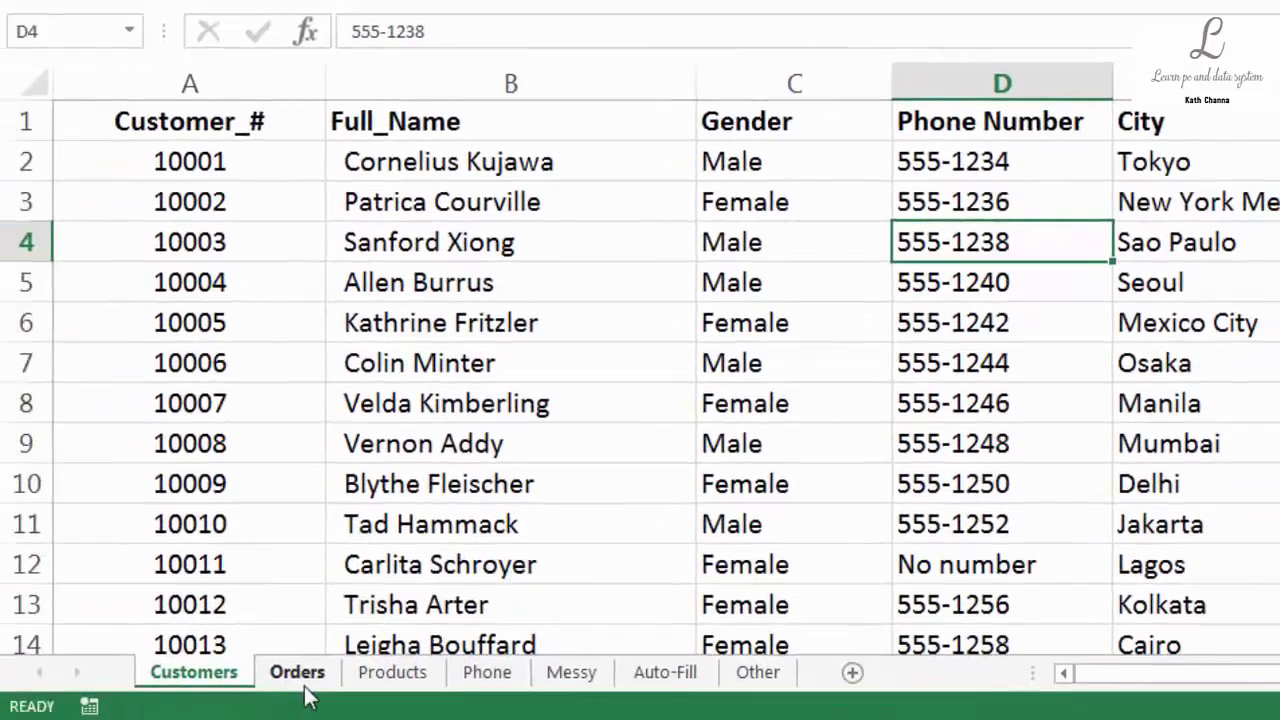
Check the Products sheet's price table, and begin a VLOOKUP formula in F2 of the Orders sheet with D2 as lookup value
{"action": "left_click", "coordinate": [304, 686]}
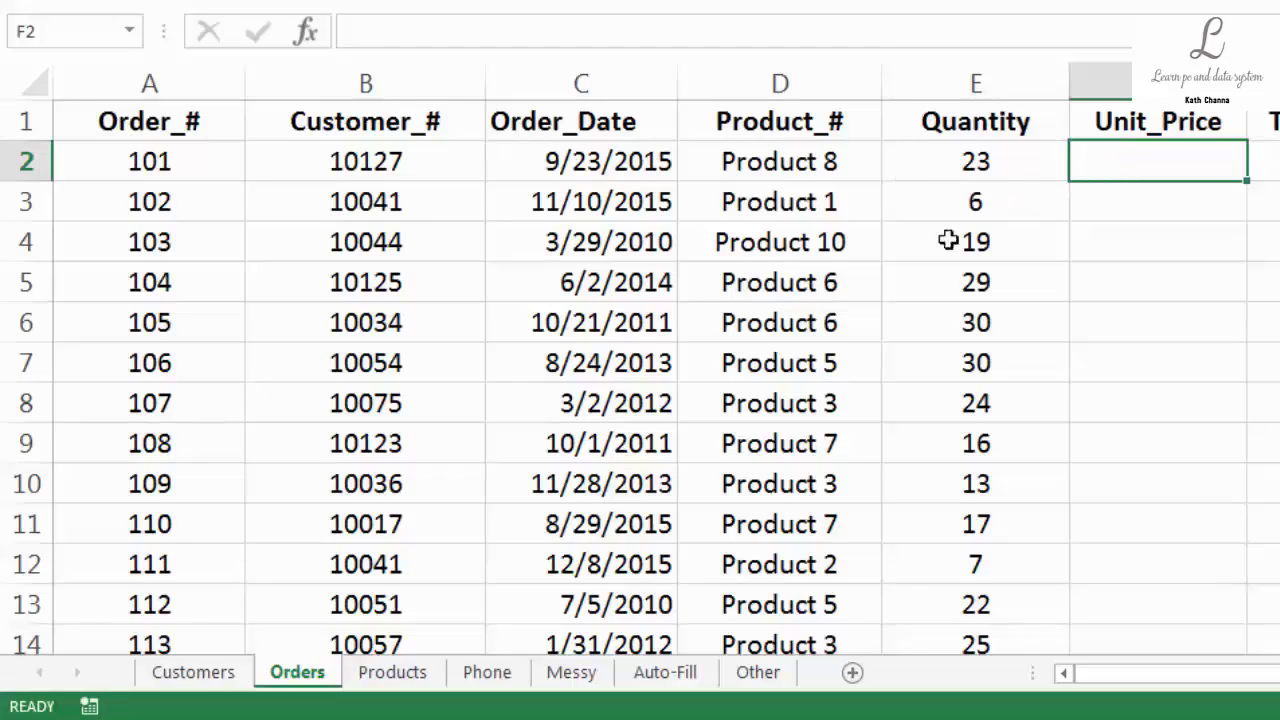
{"action": "left_click", "coordinate": [392, 678]}
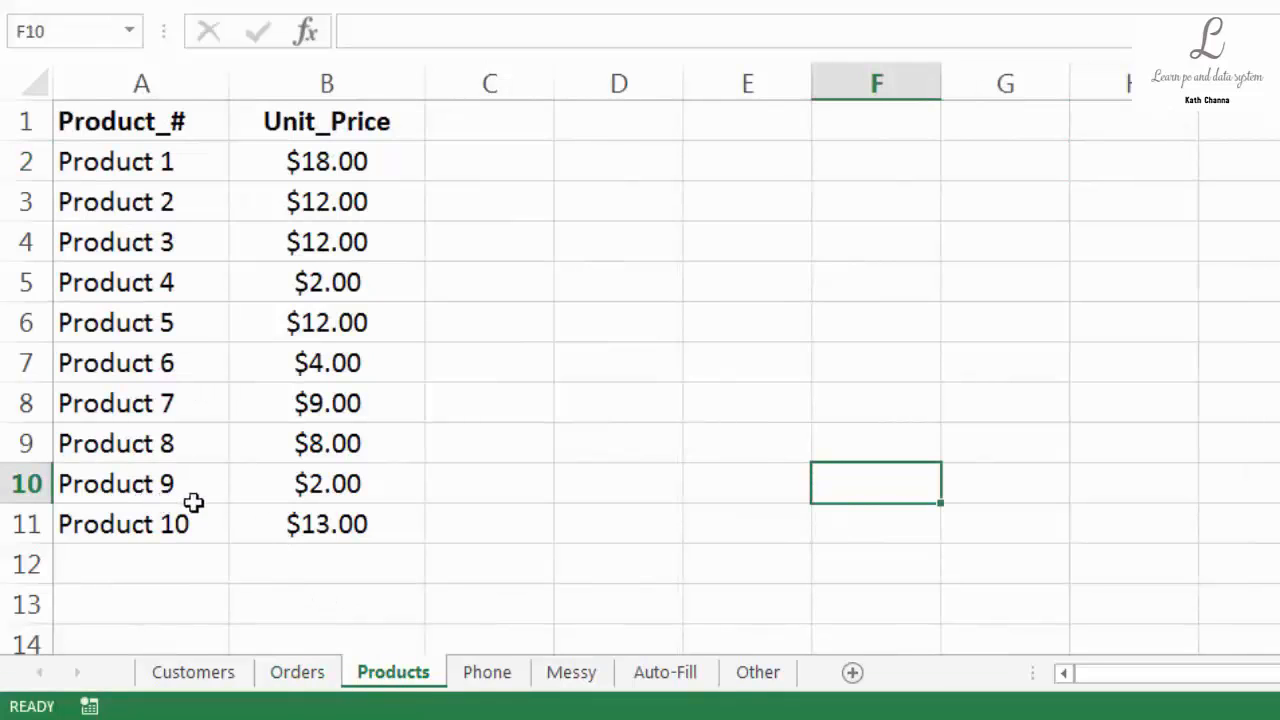
{"action": "left_click", "coordinate": [320, 679]}
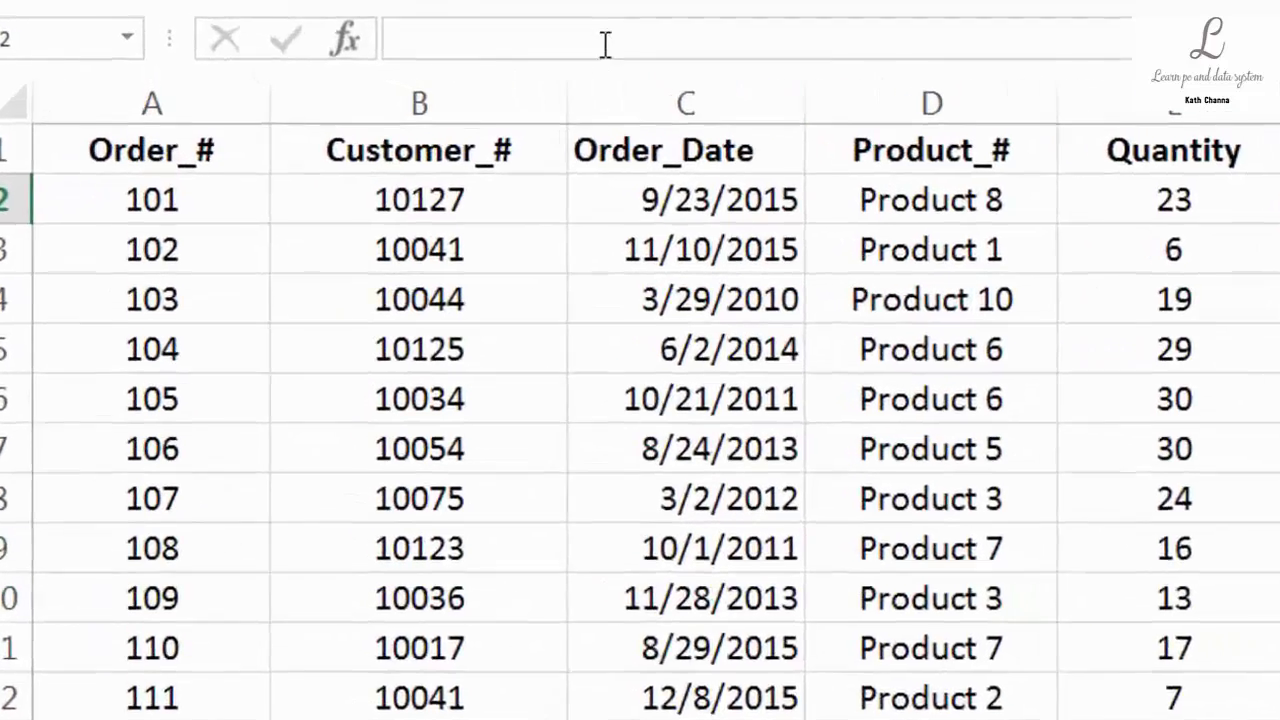
{"action": "left_click", "coordinate": [513, 38]}
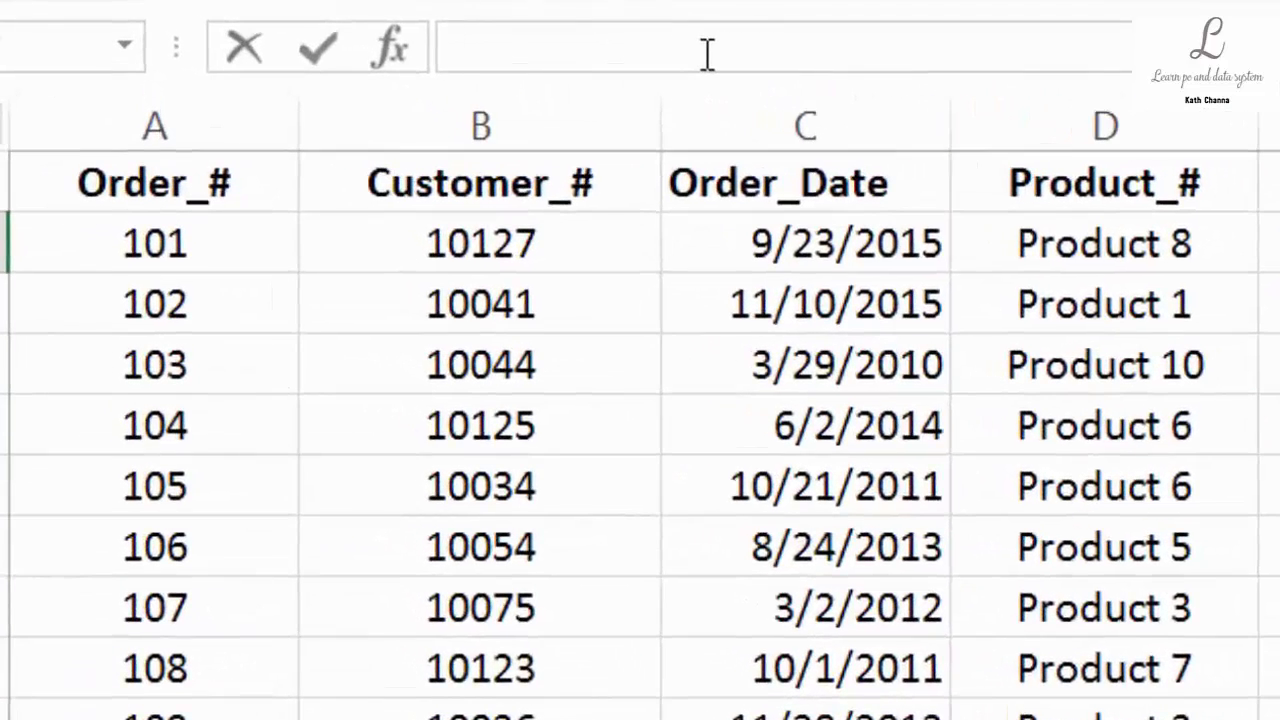
{"action": "type", "text": "=vlook"}
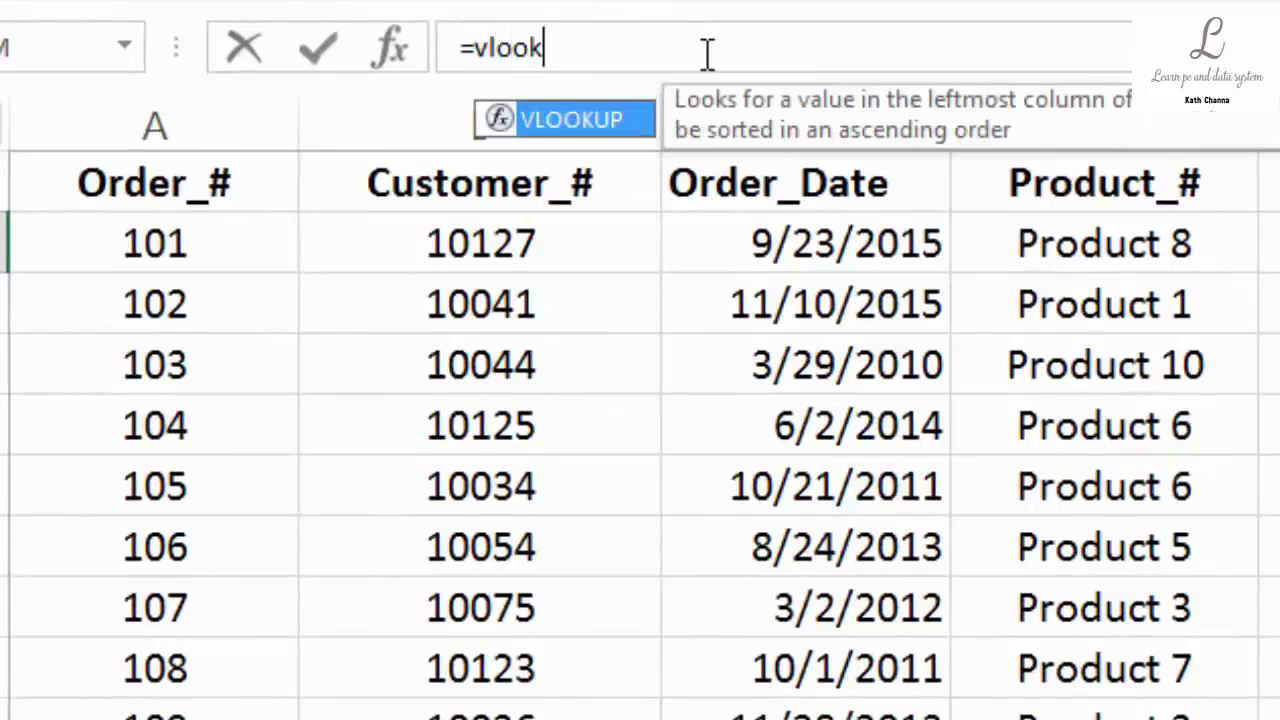
{"action": "type", "text": "up("}
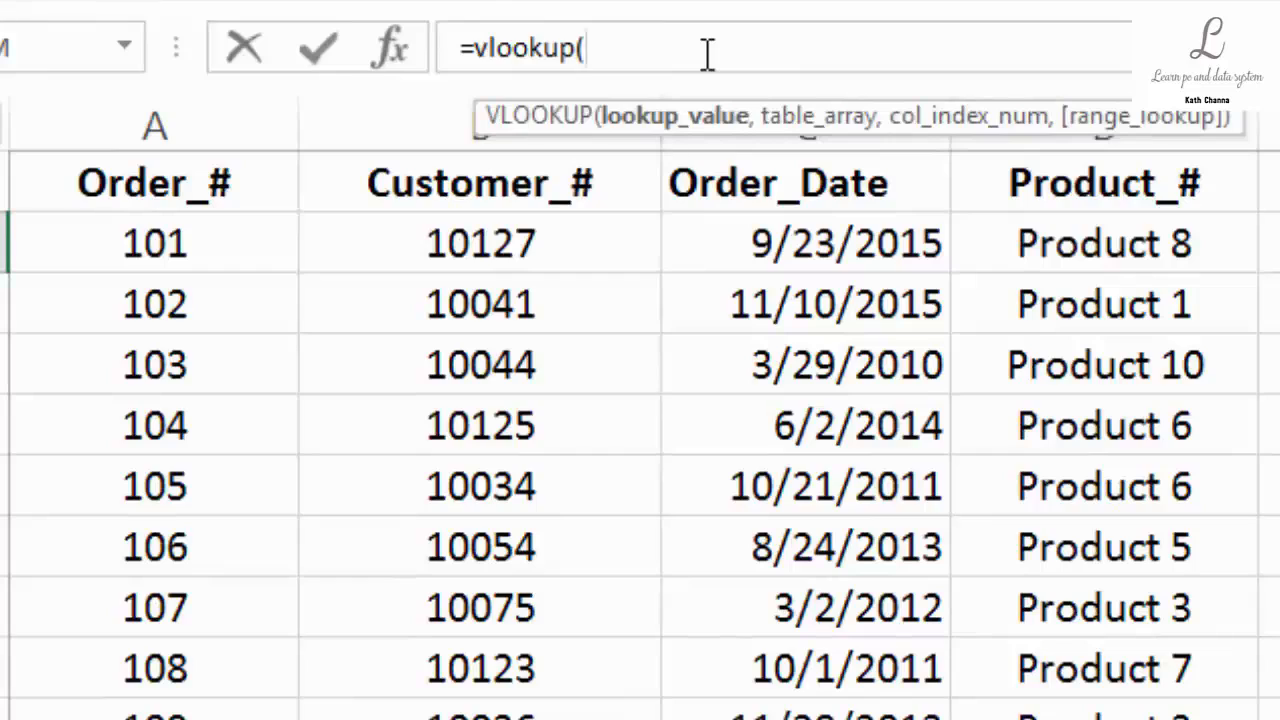
{"action": "left_click", "coordinate": [1085, 252]}
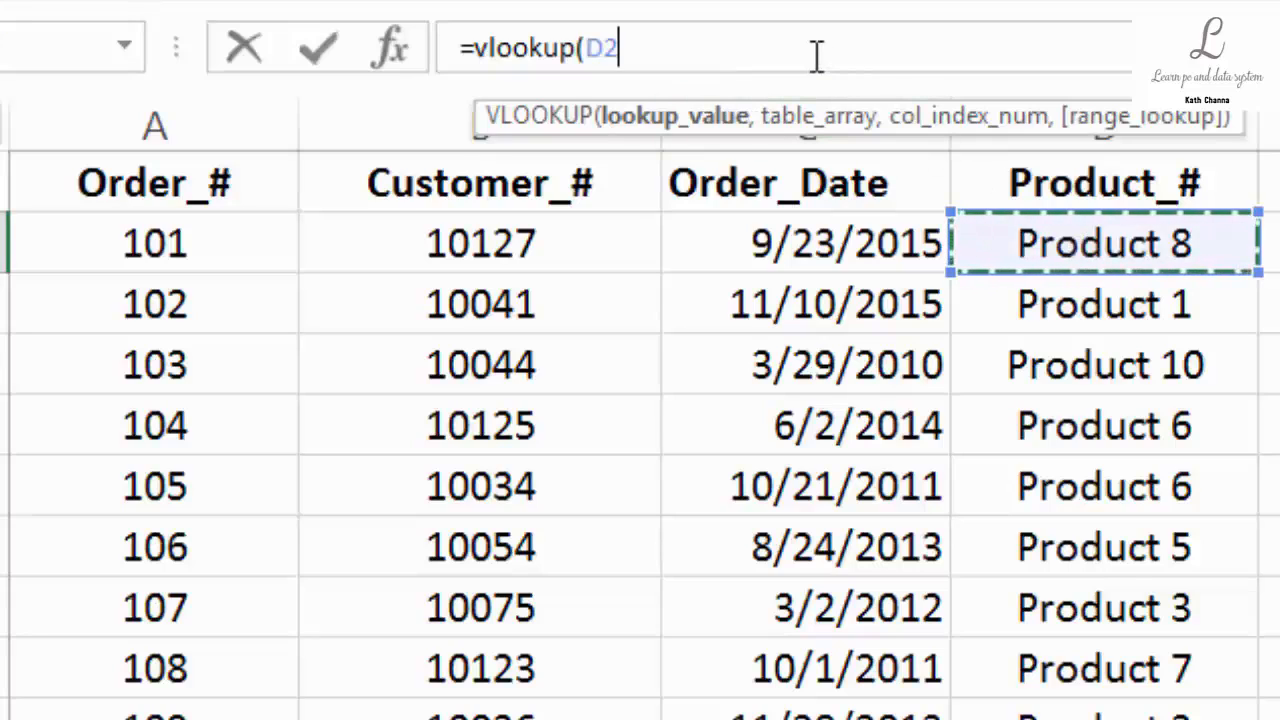
{"action": "type", "text": ","}
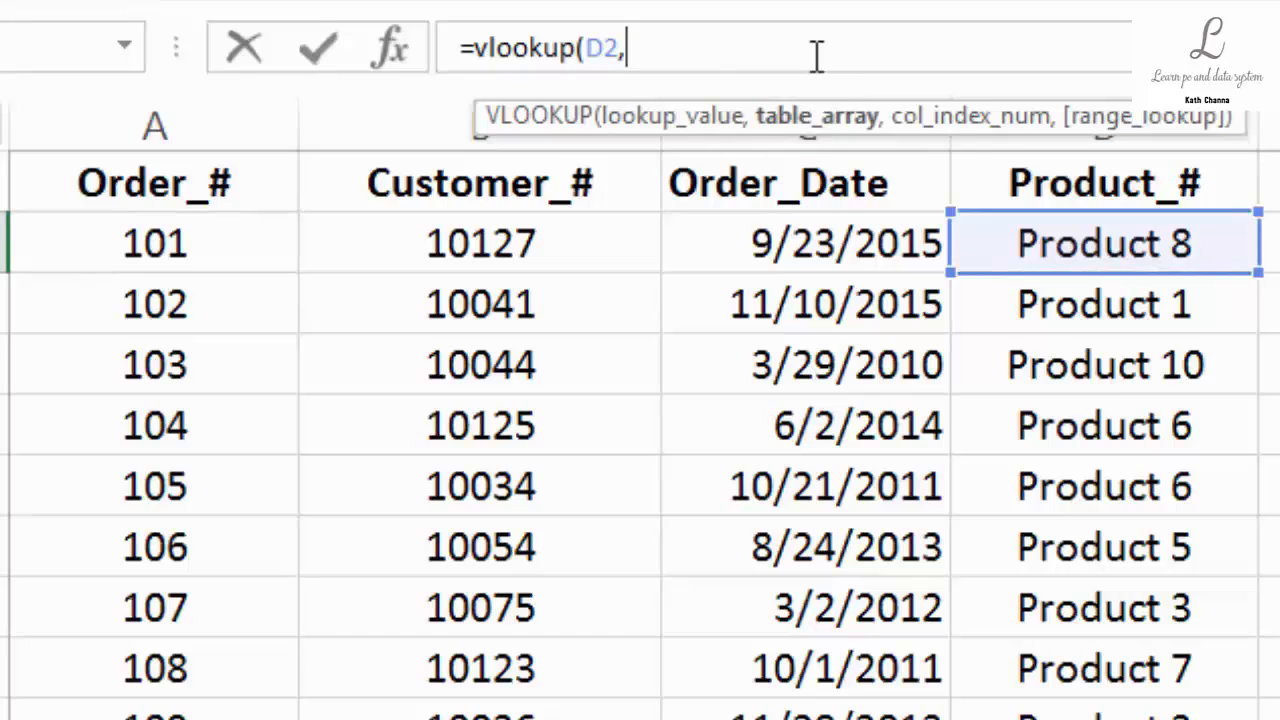
Complete the F2 VLOOKUP with Products columns A:B as the table array, column index 2 and FALSE for exact match
{"action": "key", "text": "ctrl+Page_Down"}
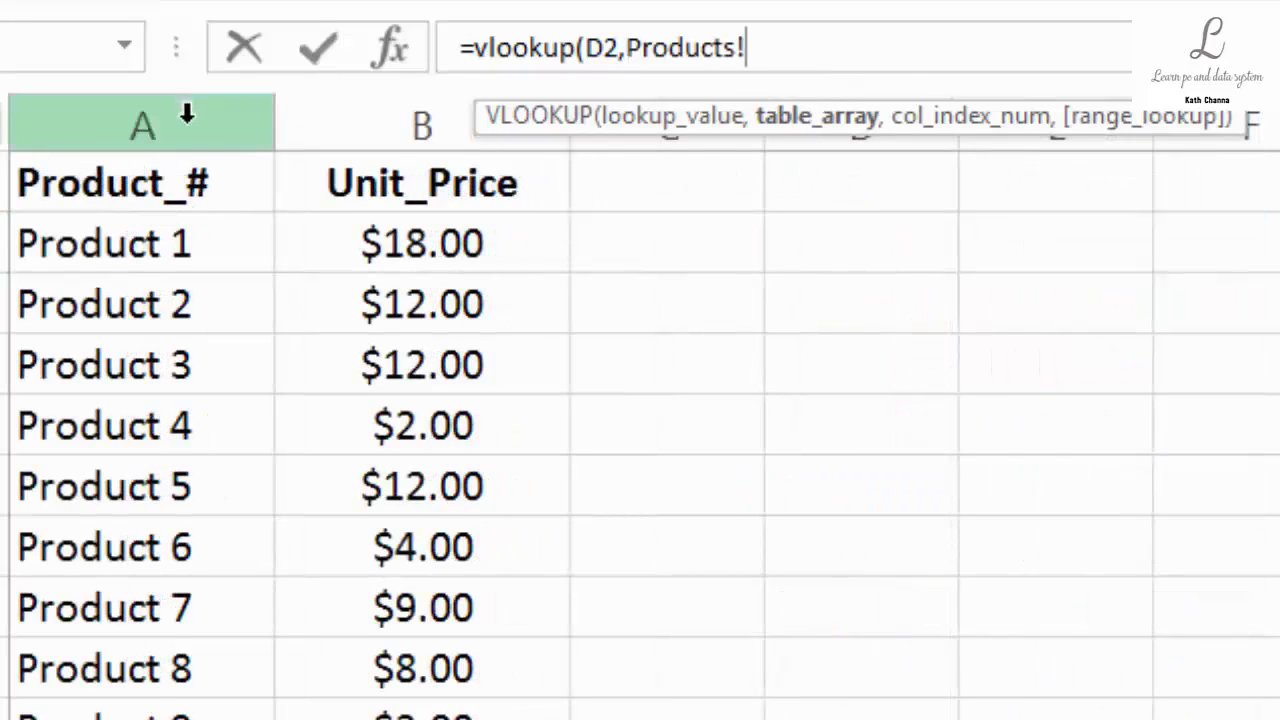
{"action": "left_click_drag", "start_coordinate": [187, 108], "coordinate": [314, 117]}
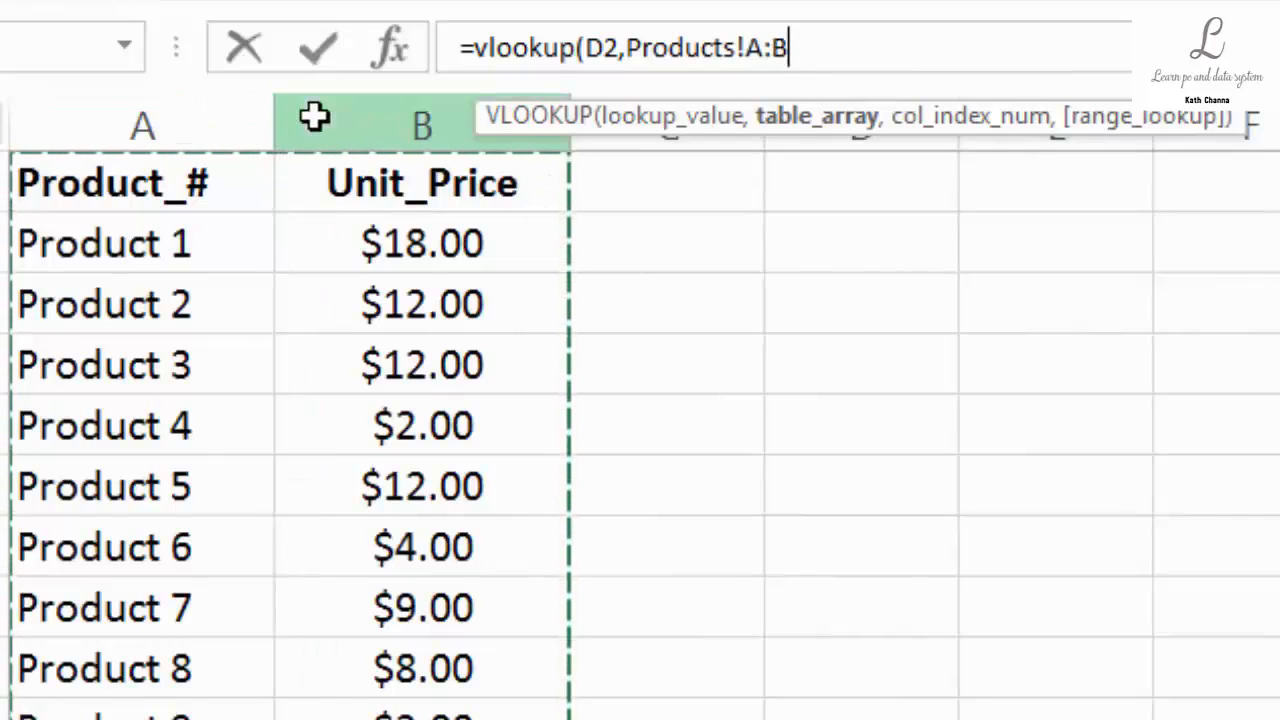
{"action": "left_click", "coordinate": [882, 36]}
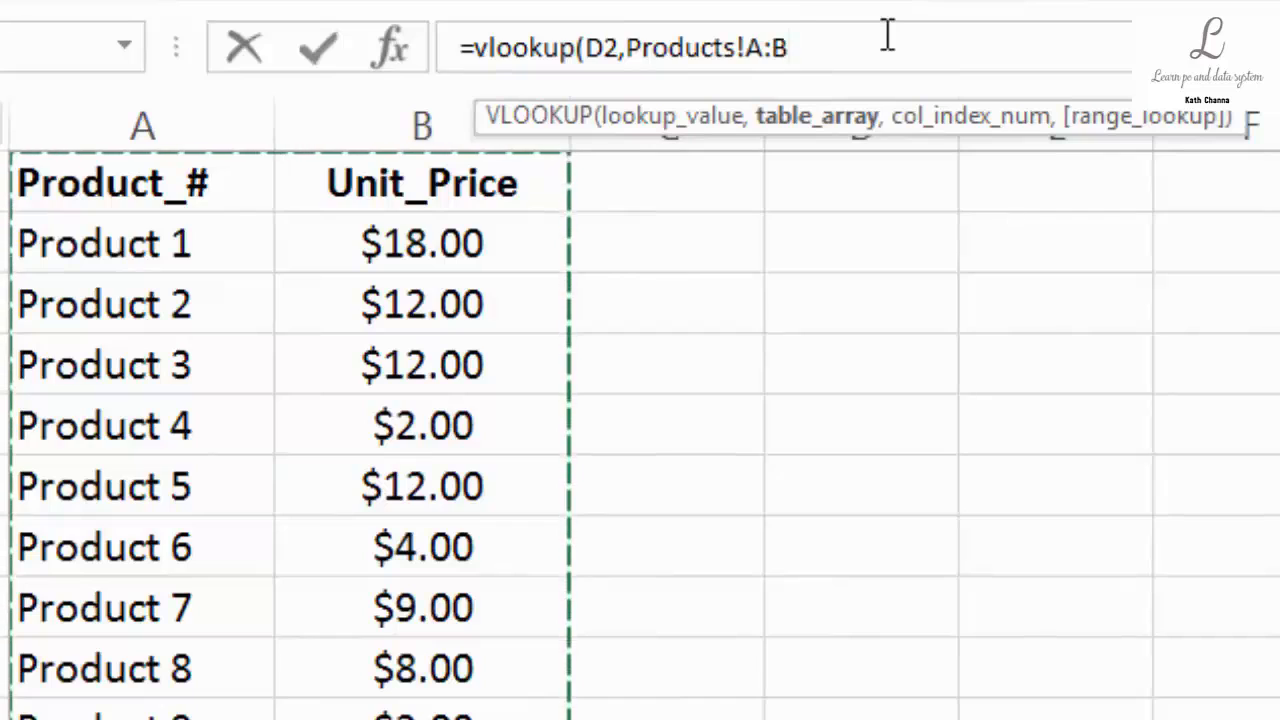
{"action": "type", "text": ","}
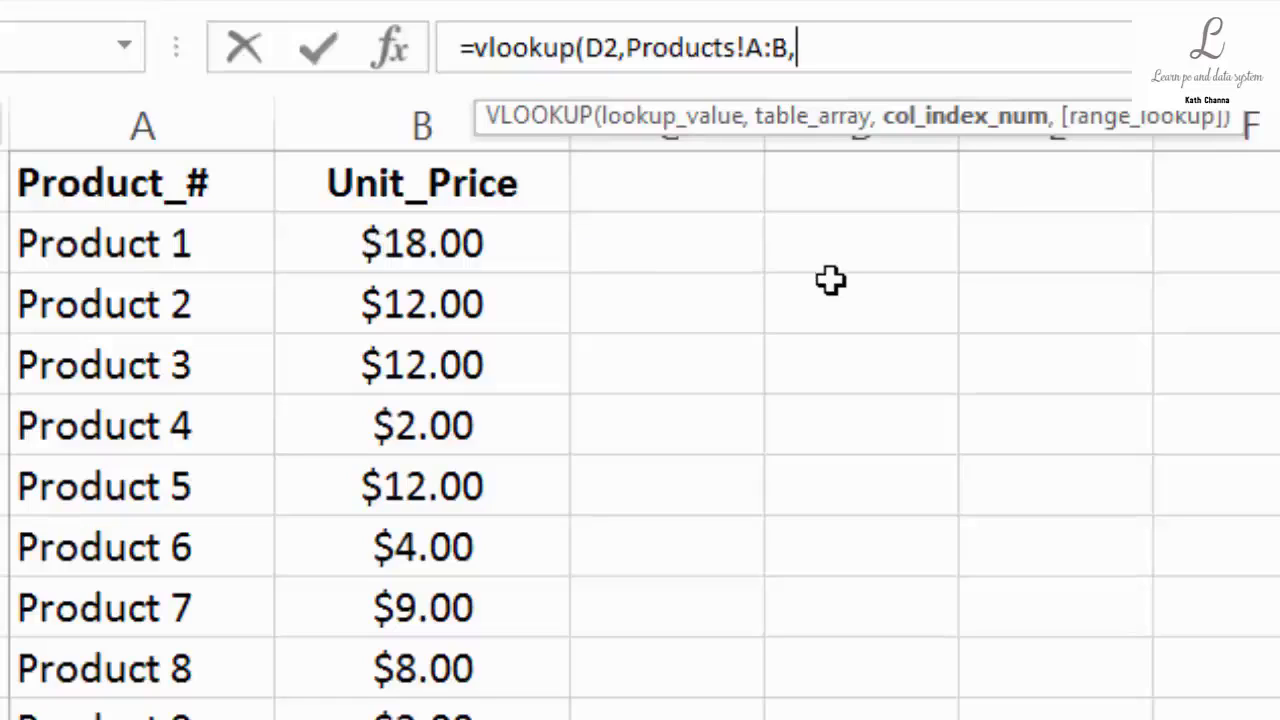
{"action": "type", "text": "2,FALSE)"}
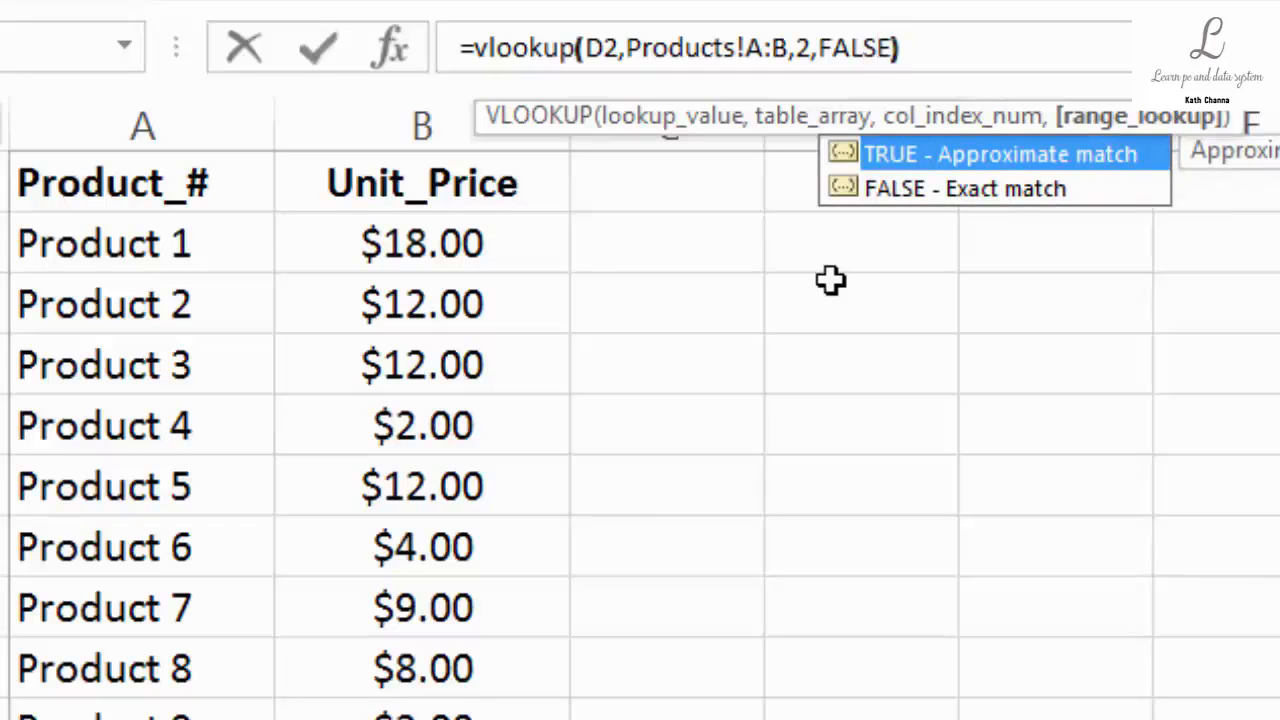
{"action": "key", "text": "Return"}
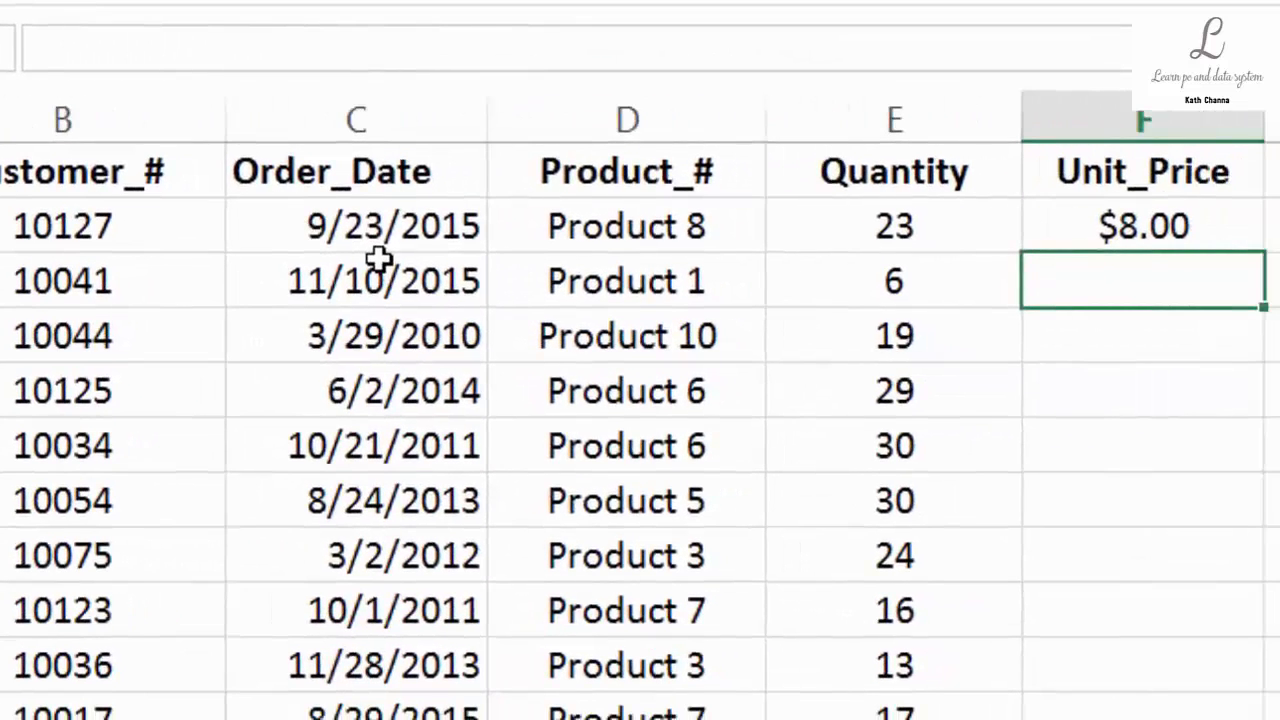
Fill the VLOOKUP formula from F2 down the Unit_Price column and check the returned prices
{"action": "left_click", "coordinate": [1170, 228]}
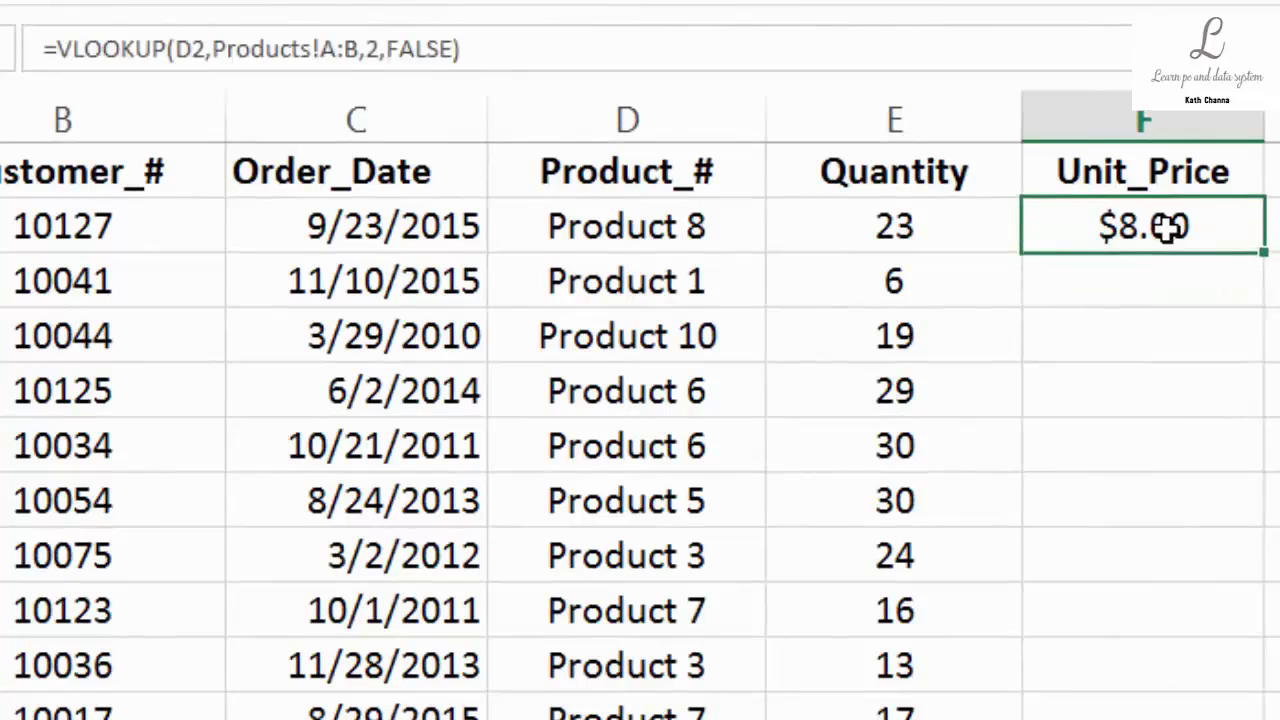
{"action": "double_click", "coordinate": [1265, 254]}
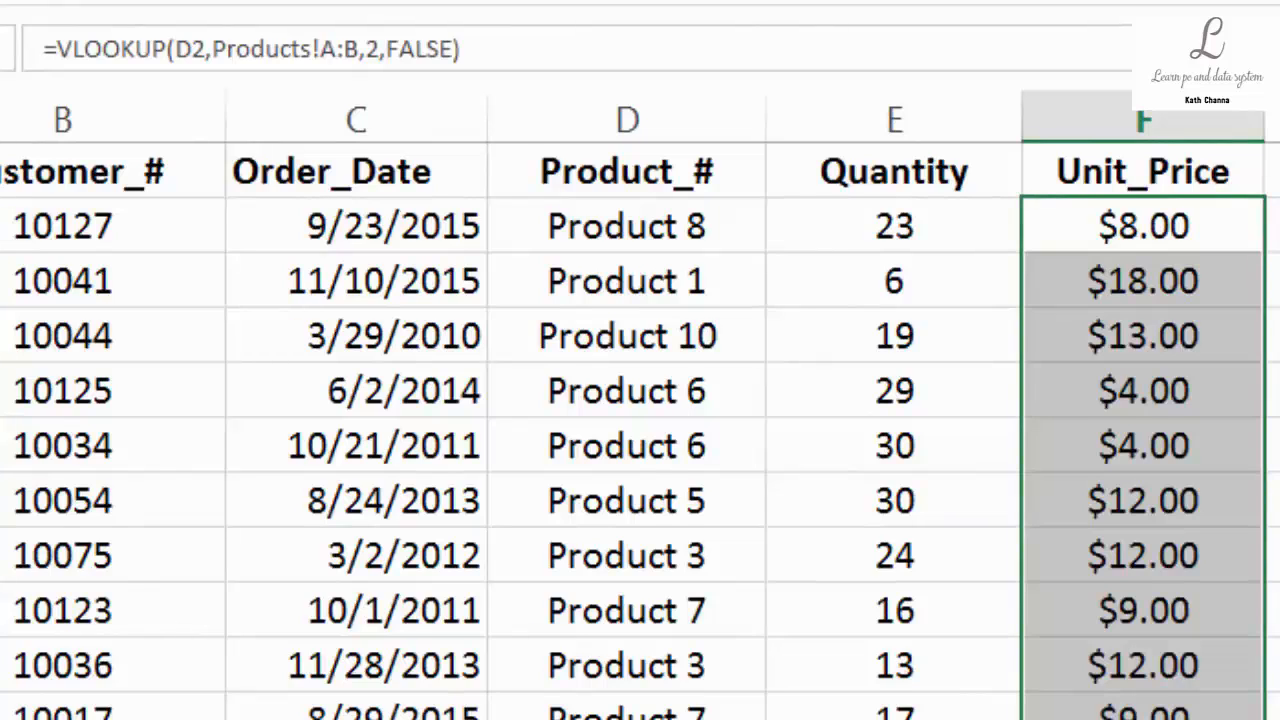
{"action": "scroll", "coordinate": [640, 428], "scroll_direction": "down", "scroll_amount": 15}
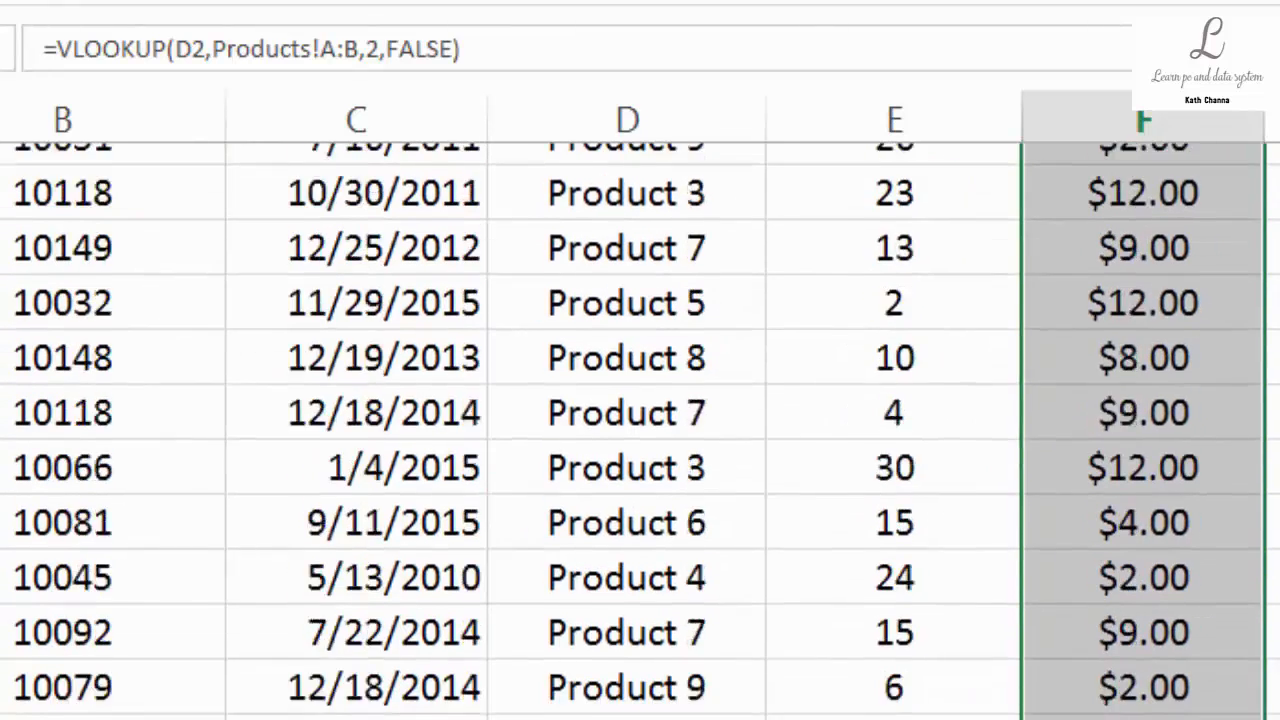
{"action": "scroll", "coordinate": [640, 428], "scroll_direction": "down", "scroll_amount": 4}
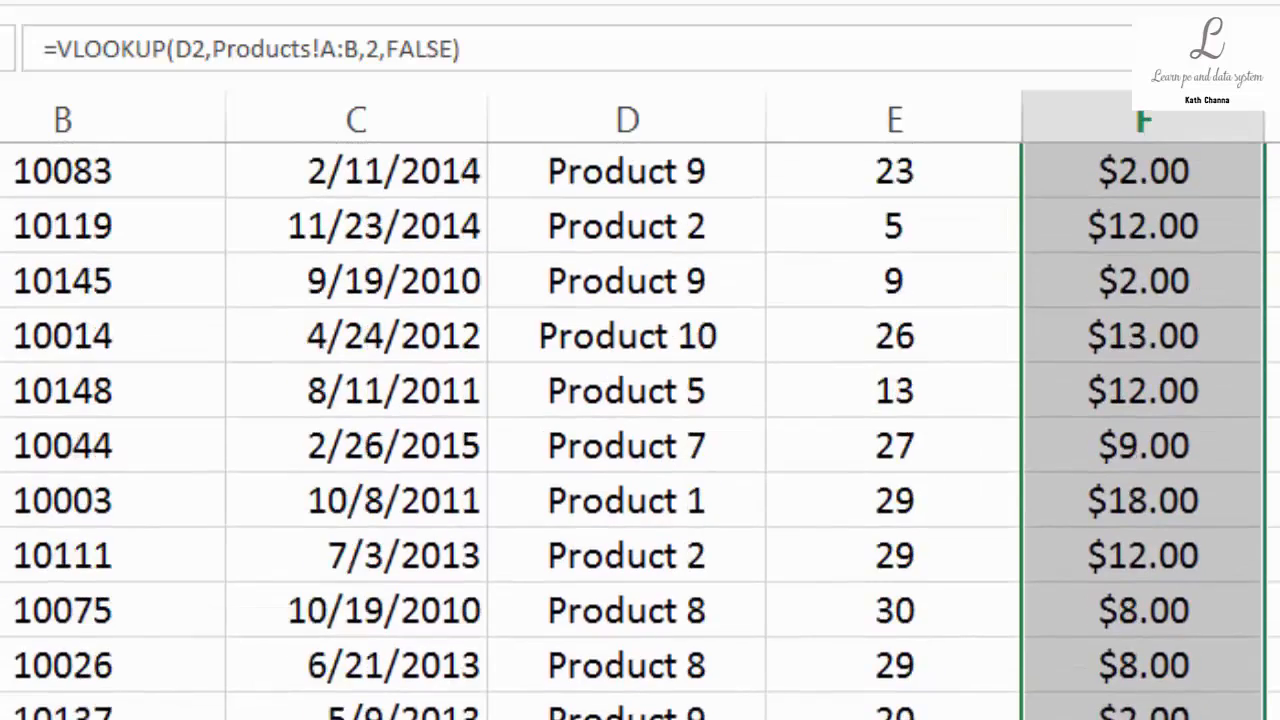
{"action": "scroll", "coordinate": [640, 428], "scroll_direction": "up", "scroll_amount": 20}
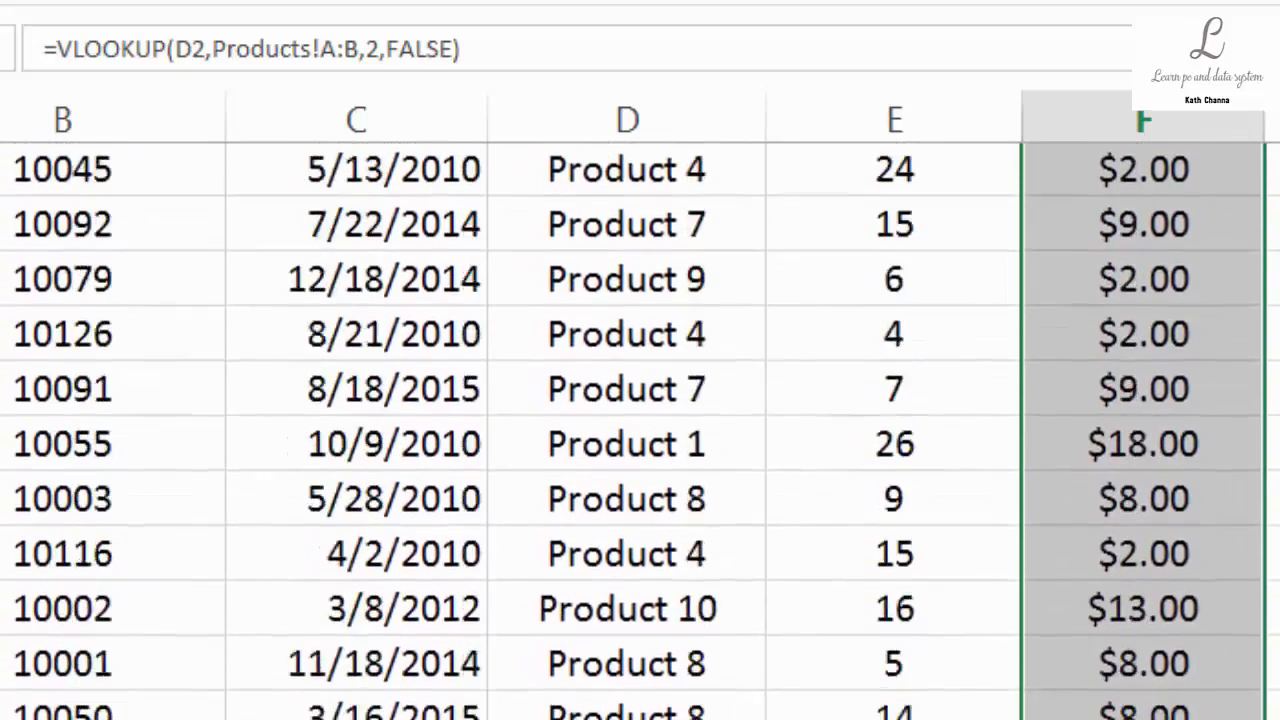
{"action": "left_click", "coordinate": [1183, 230]}
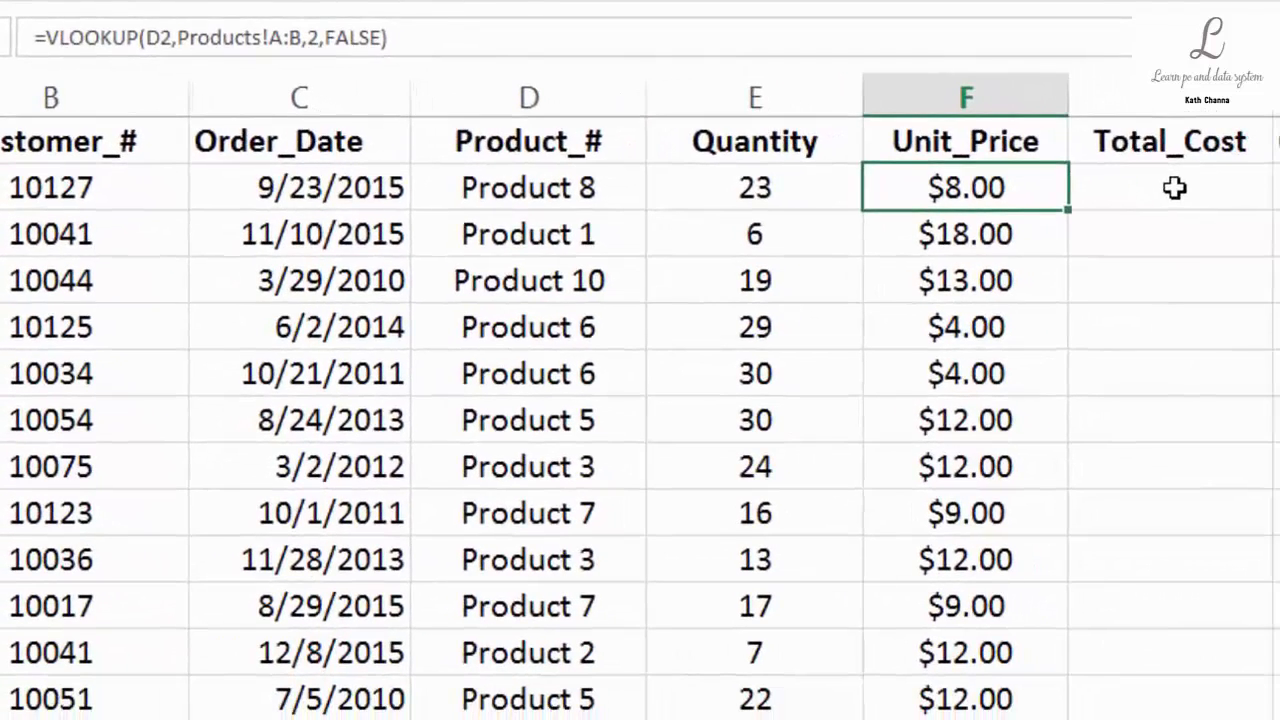
Enter the formula =E2*F2 in the first Total_Cost cell to multiply Quantity by Unit_Price
{"action": "left_click", "coordinate": [1174, 188]}
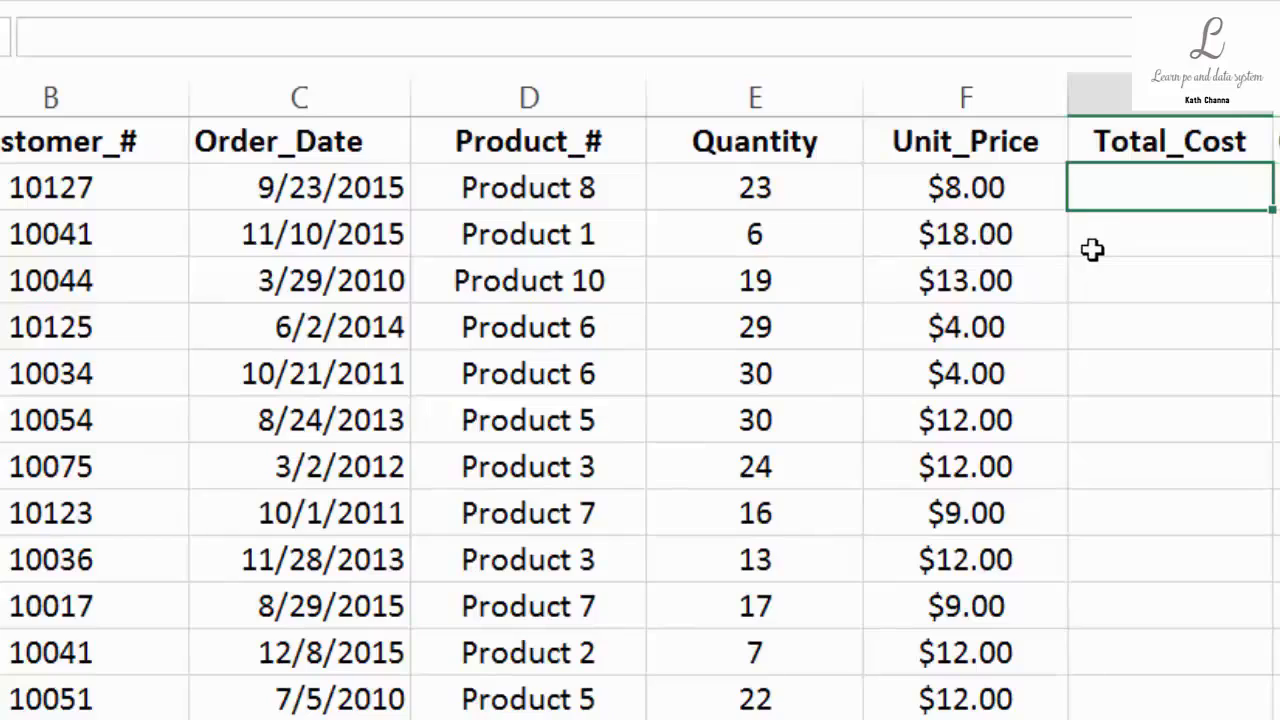
{"action": "type", "text": "="}
{"action": "left_click", "coordinate": [768, 193]}
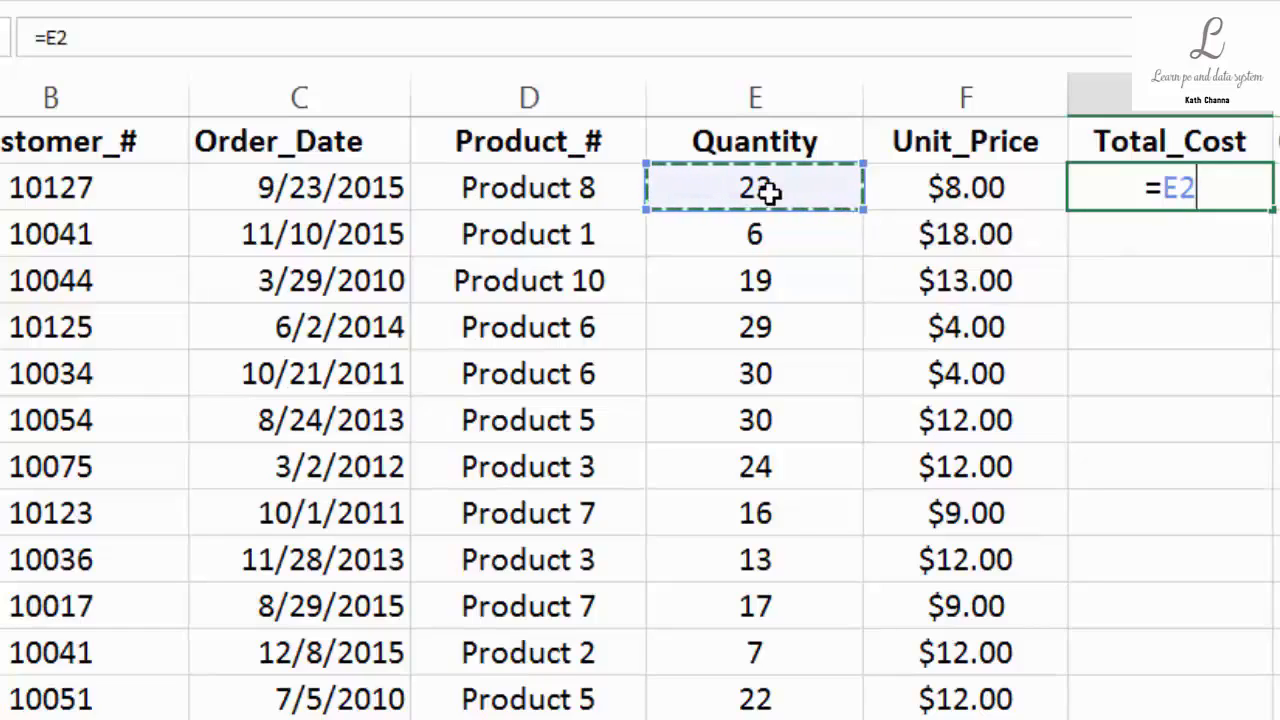
{"action": "type", "text": "*"}
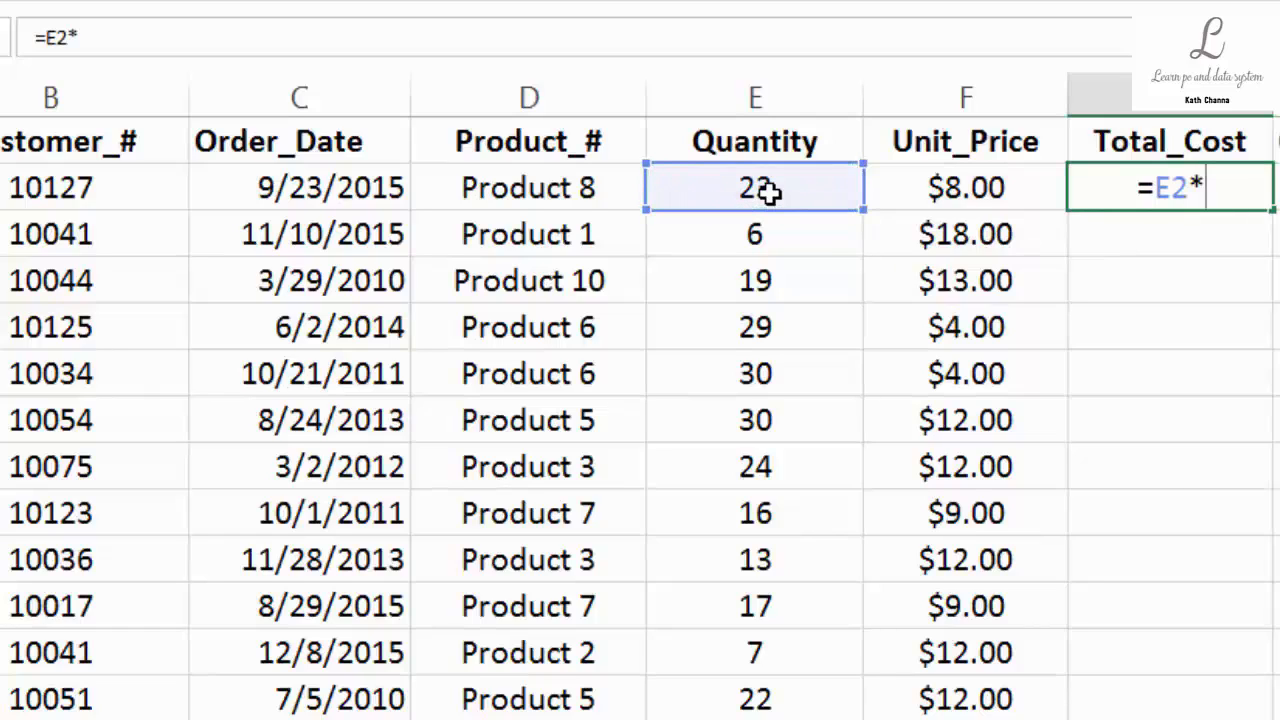
{"action": "left_click", "coordinate": [948, 184]}
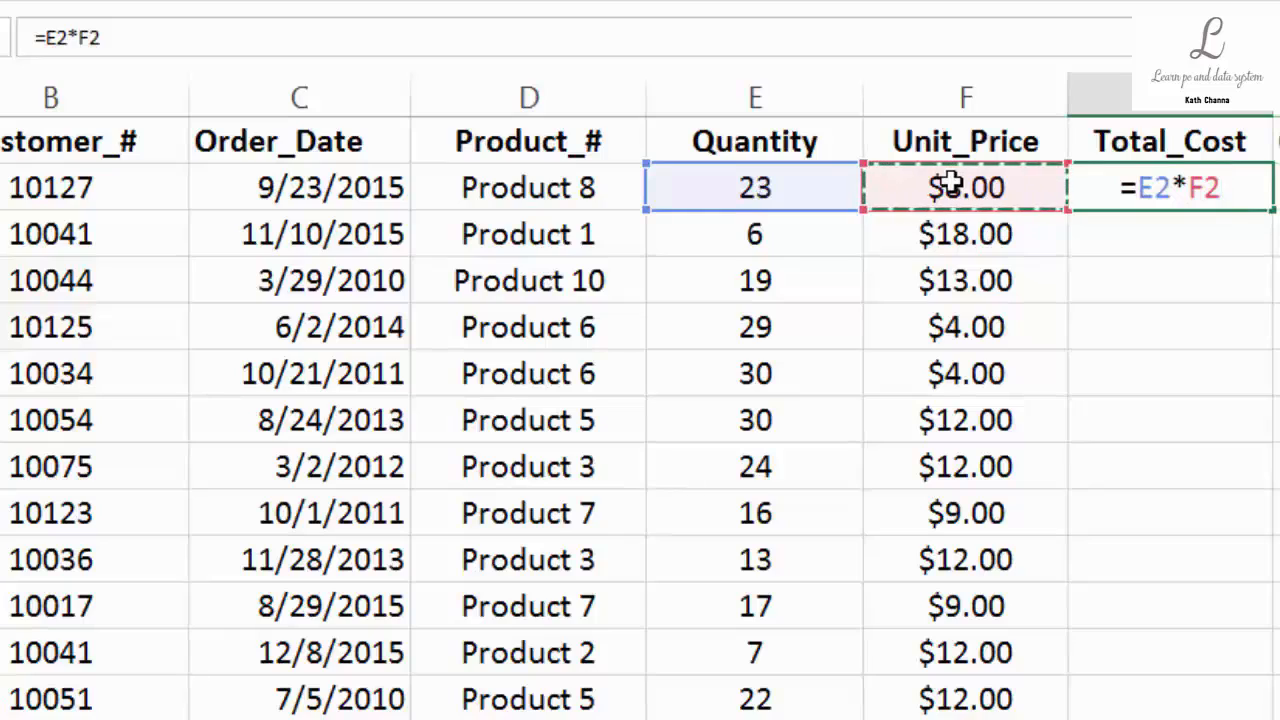